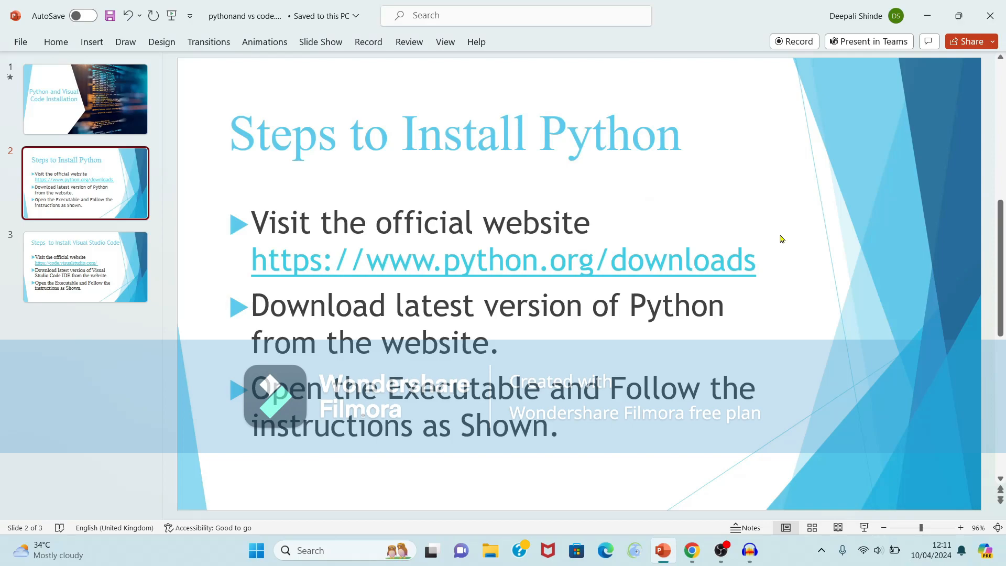
Switch to Chrome, search Google for "python download" and open the python.org downloads page
left_click(928, 23)
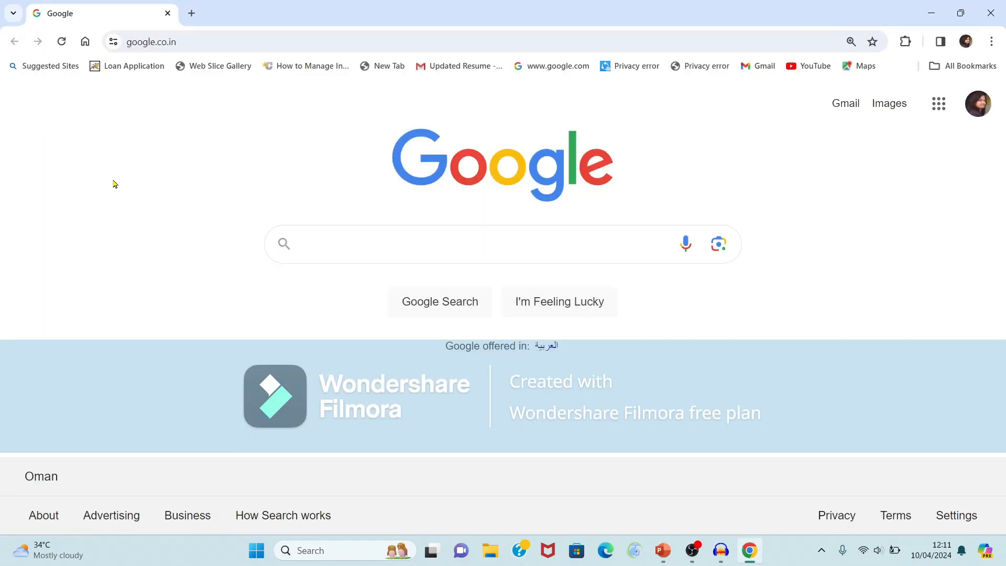
left_click(314, 236)
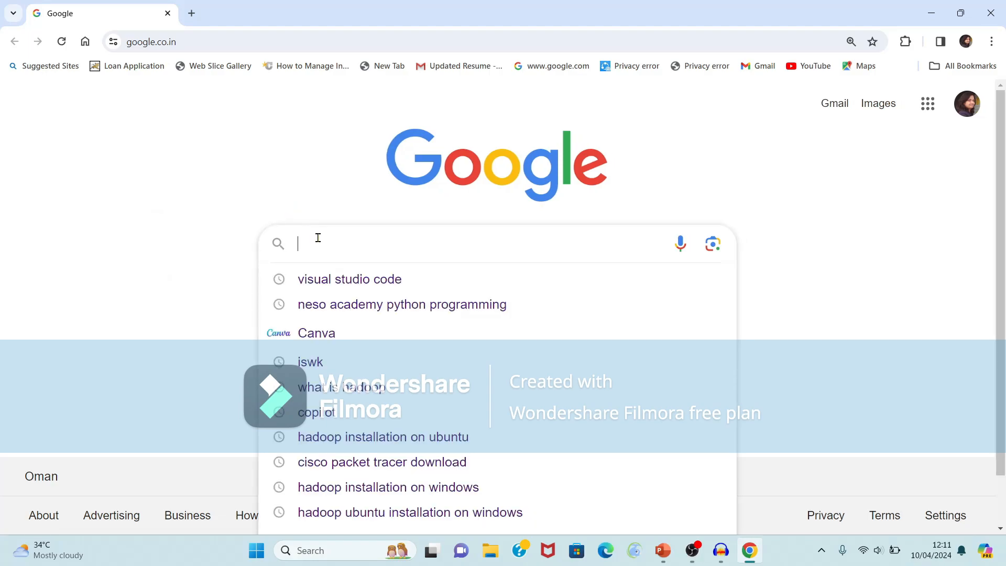
type("python doe")
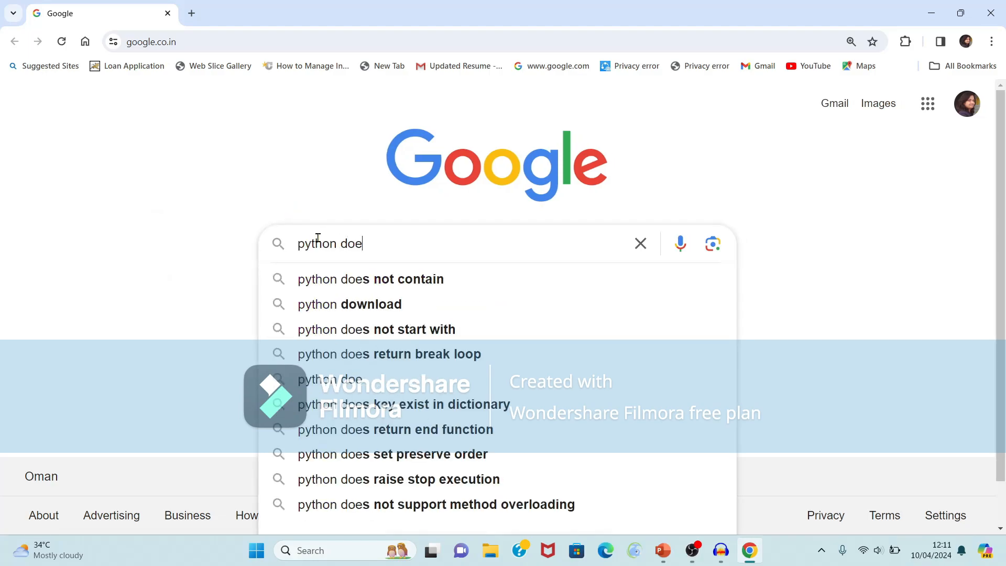
left_click(350, 304)
left_click(158, 322)
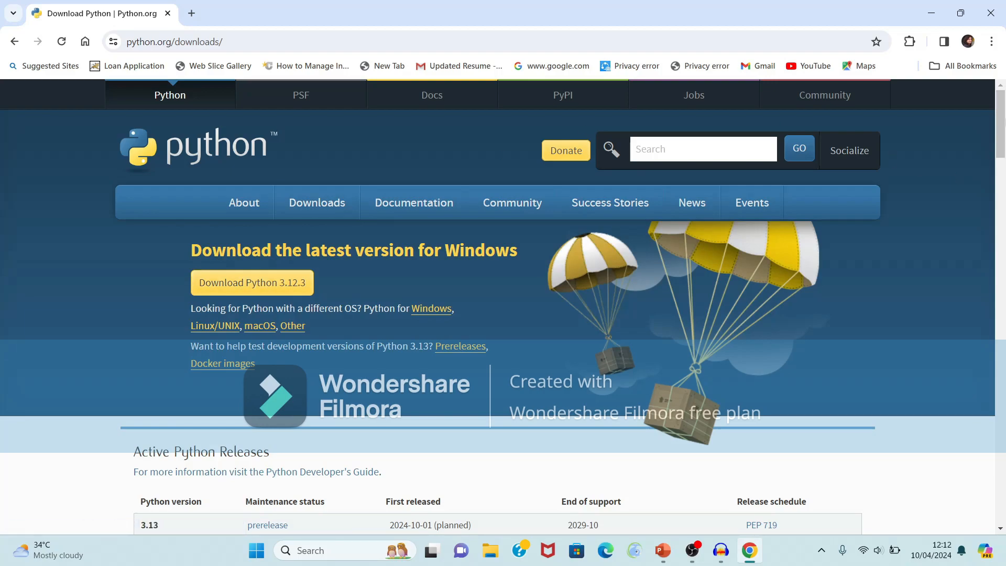
Review the active Python releases and download the Python 3.12.3 installer for Windows
scroll(1004, 116, "down", 3)
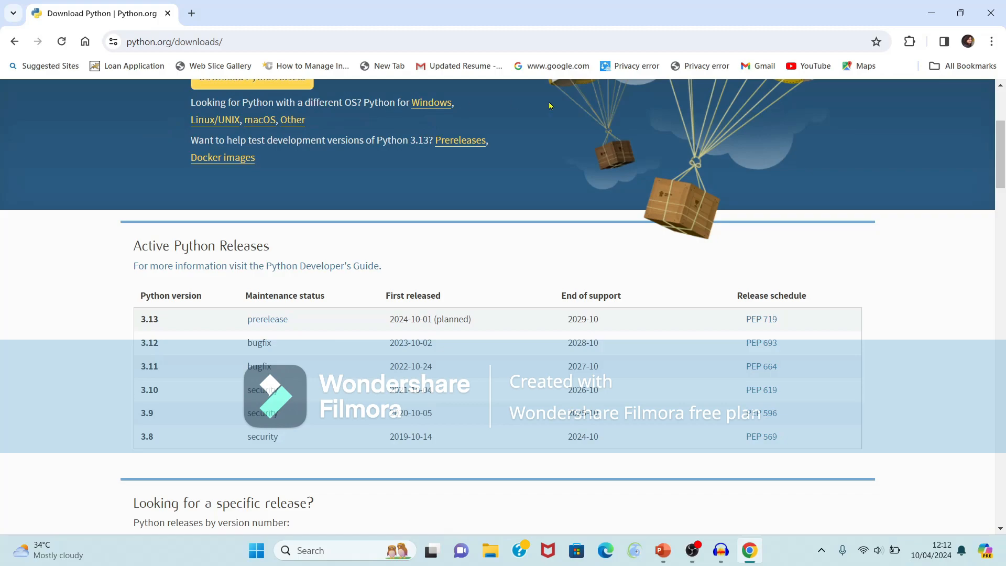
mouse_move(1002, 155)
left_mouse_down()
mouse_move(1003, 227)
mouse_move(1003, 144)
left_mouse_up()
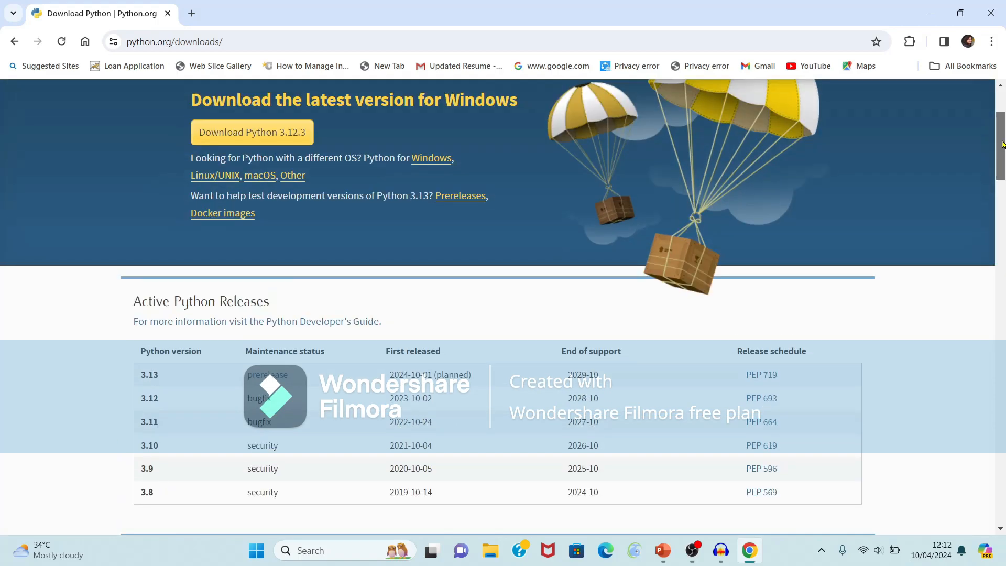
left_click(271, 135)
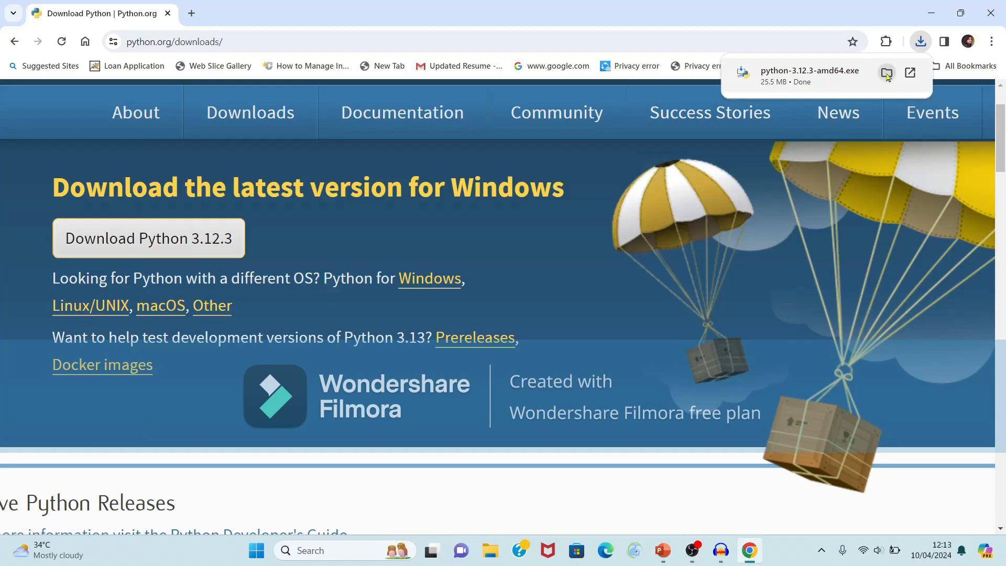
Show the downloaded python-3.12.3-amd64.exe in its folder and run it as administrator
left_click(887, 75)
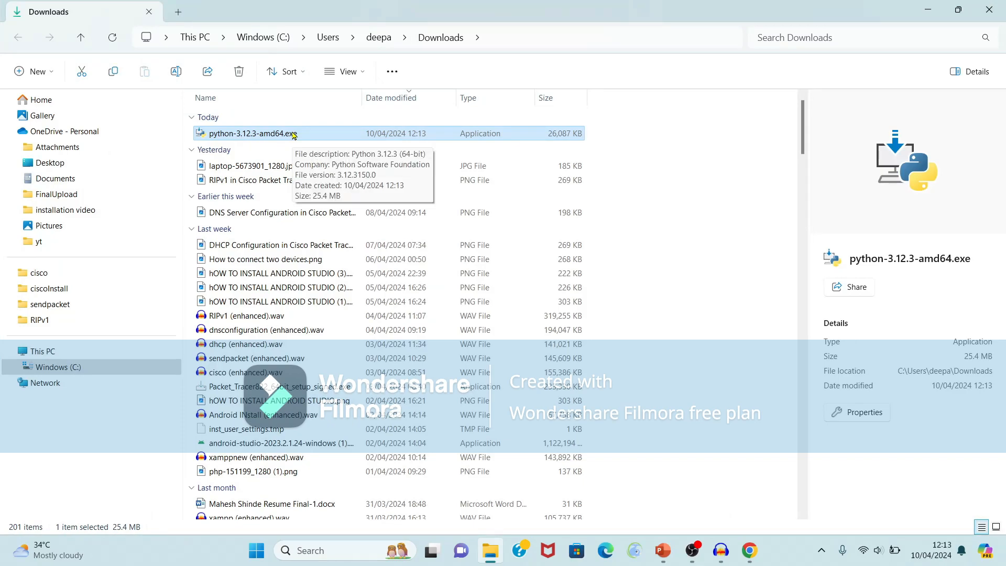
right_click(293, 135)
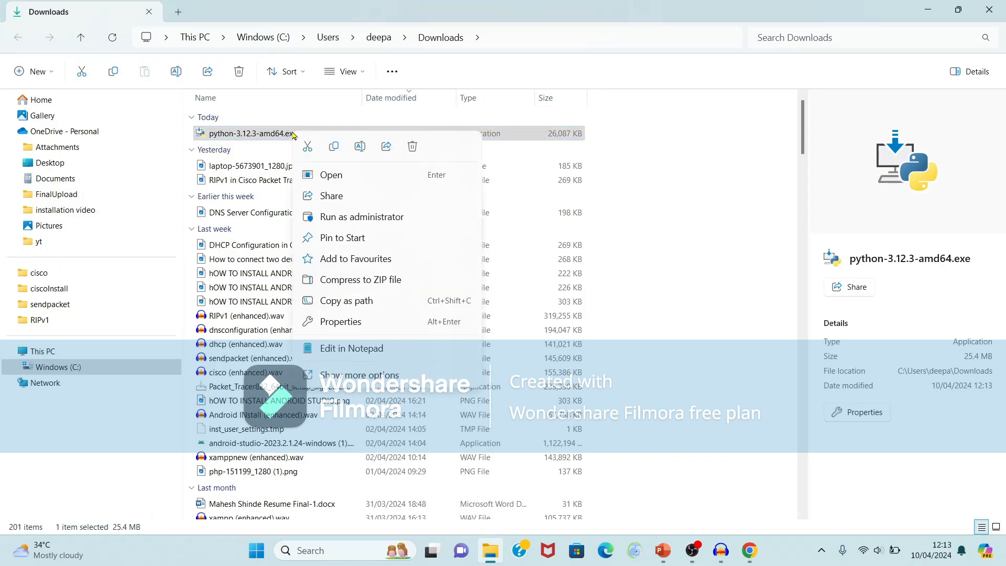
left_click(374, 218)
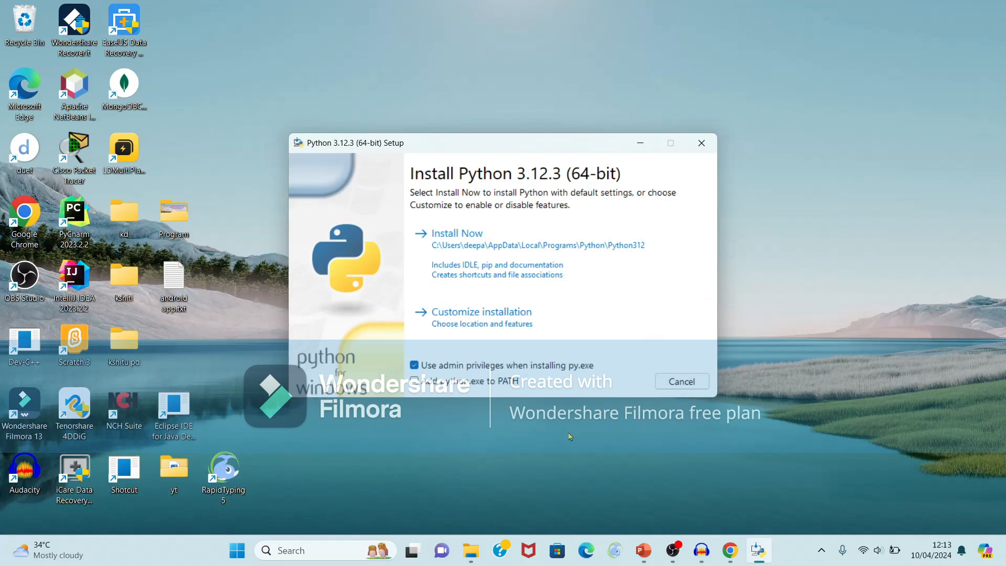
Enable adding python.exe to PATH and choose a customized installation with all optional features kept
left_click(415, 382)
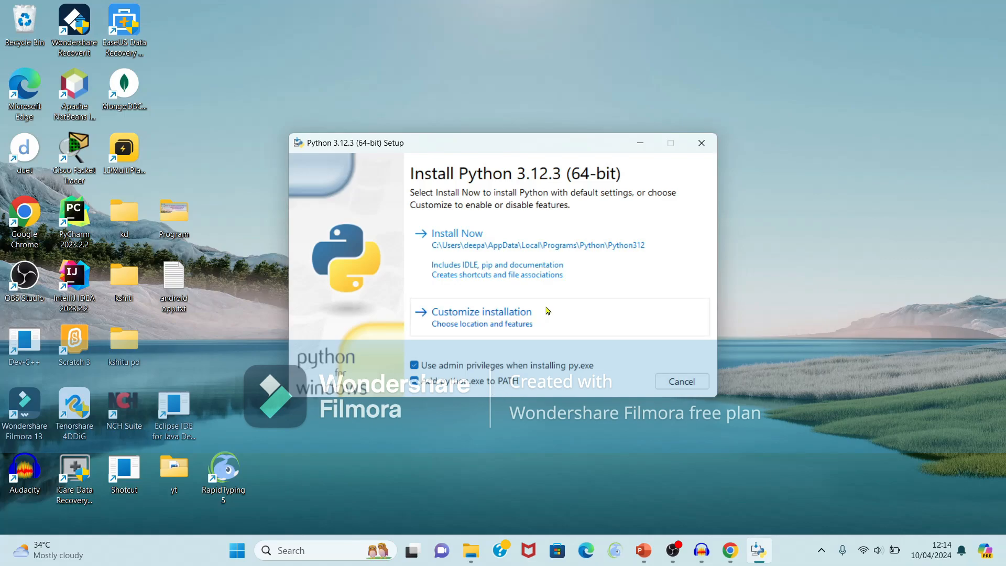
left_click(528, 315)
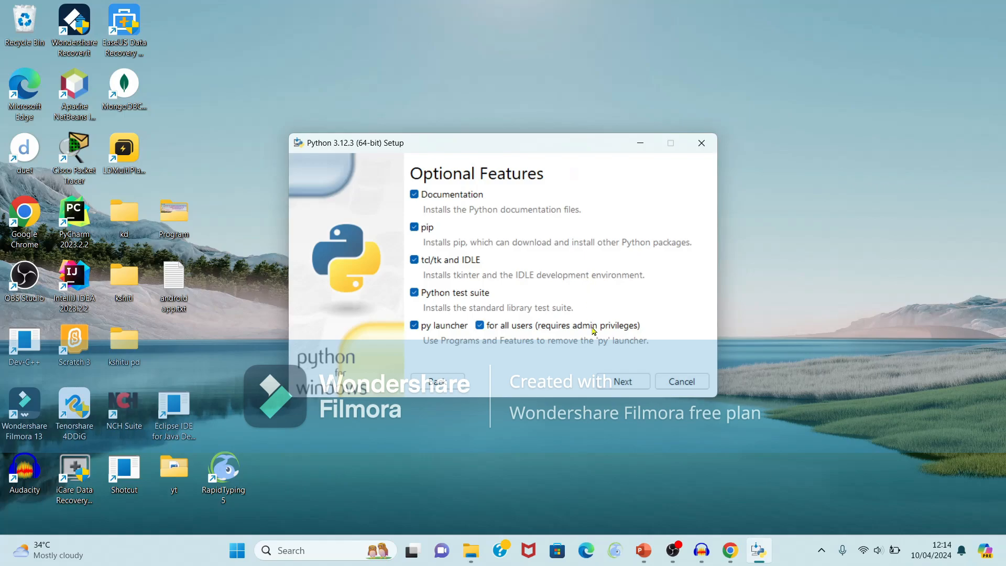
left_click(620, 383)
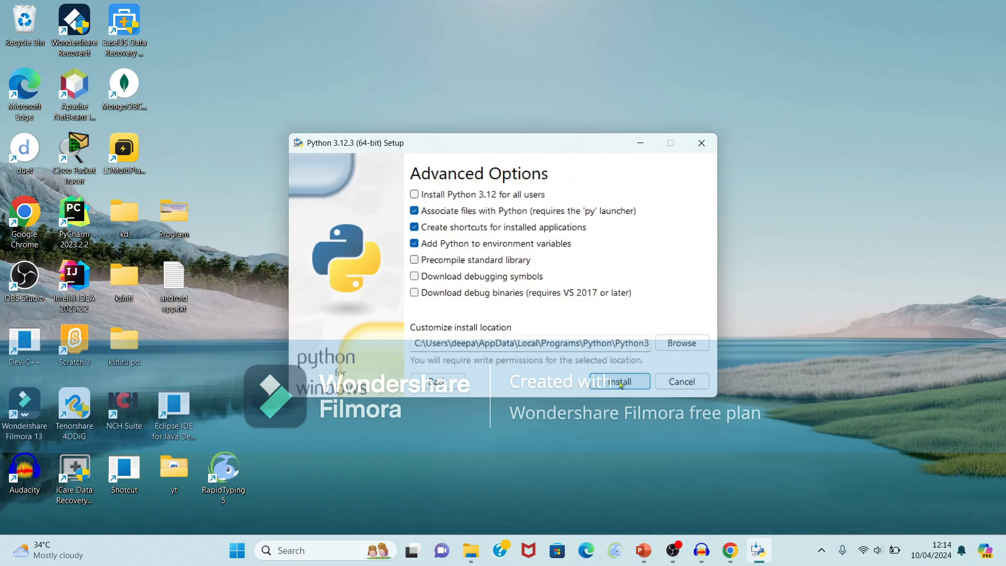
Install Python 3.12 for all users in C:\Program Files\Python312 and close the setup once it finishes
left_click(414, 195)
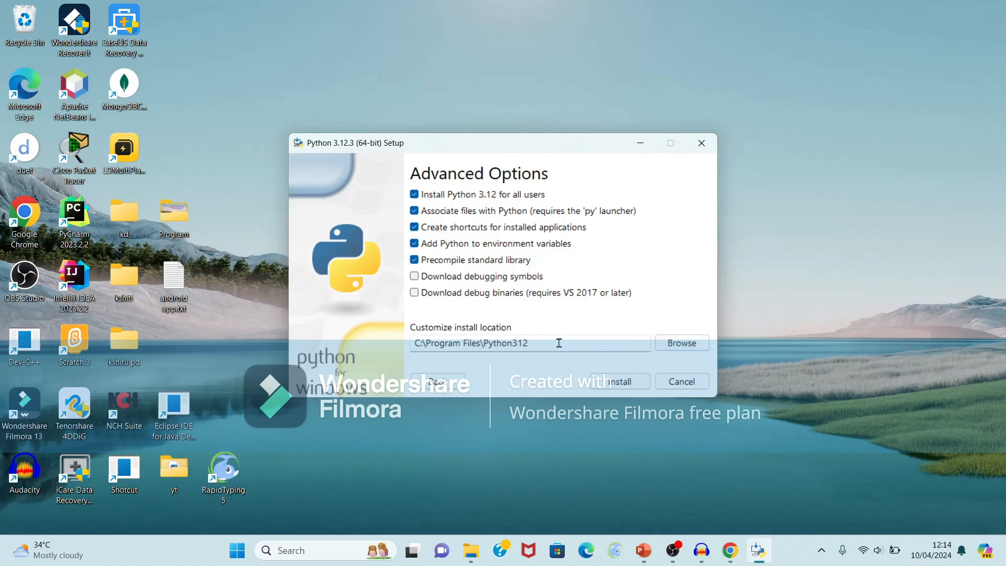
left_click(622, 382)
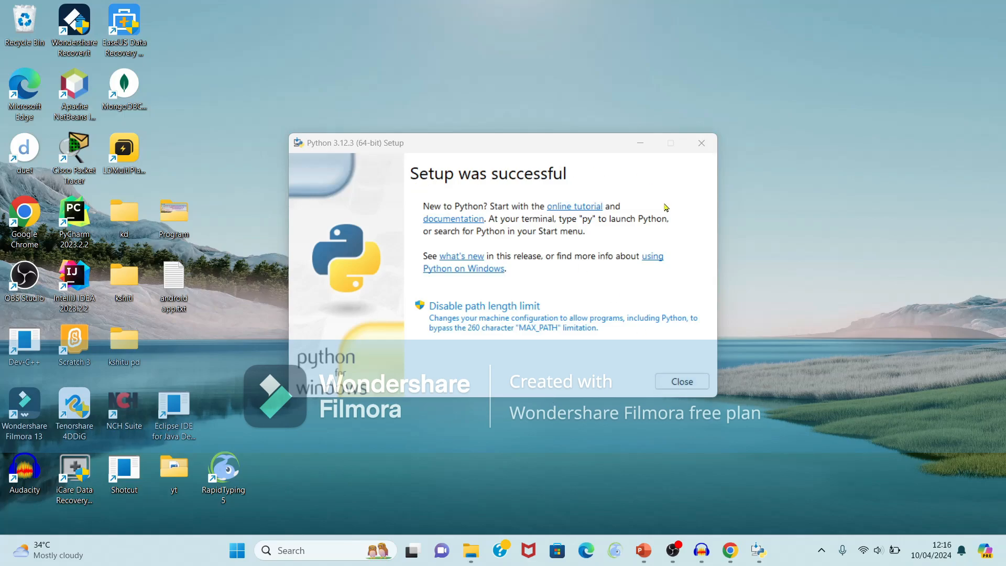
left_click(682, 382)
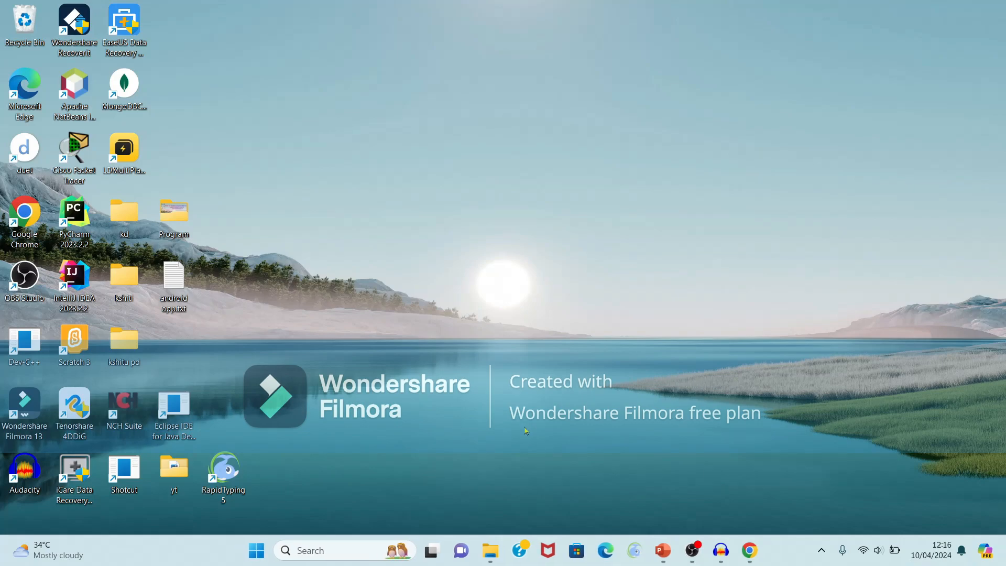
Check the installed Python version by running "python --version" in Command Prompt, and close the window
left_click(337, 553)
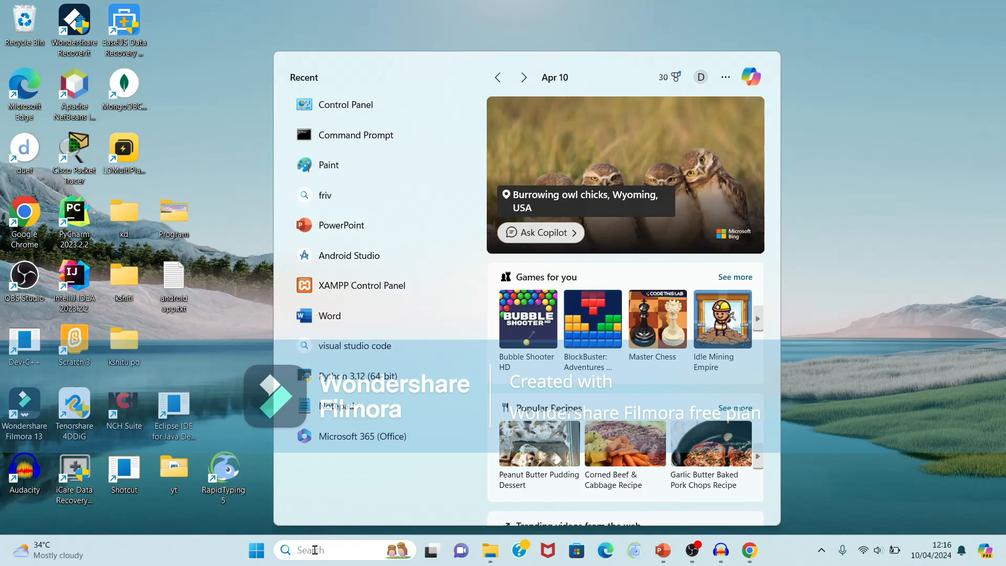
type("cmd")
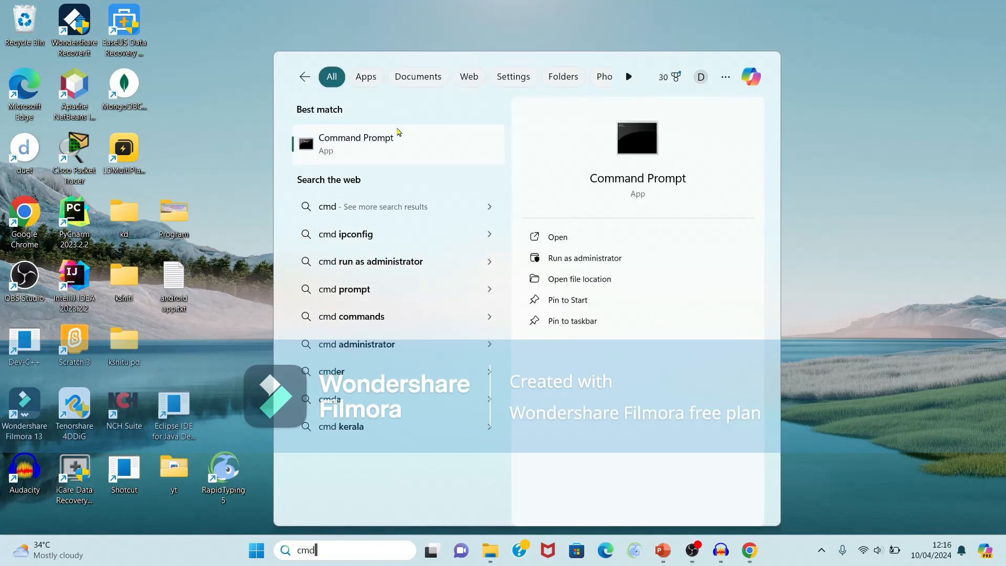
left_click(384, 142)
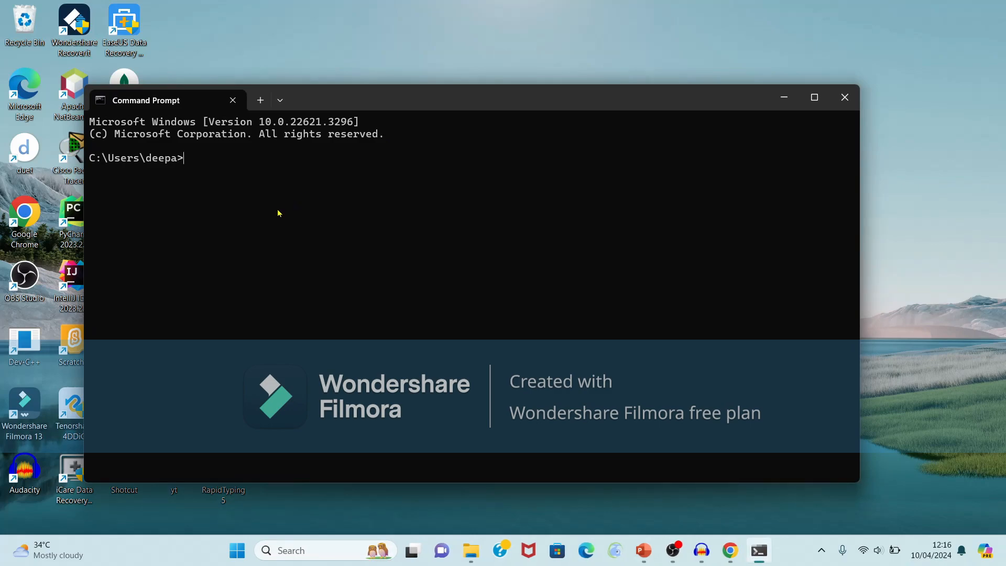
type("python --version")
key("Return")
scroll(108, 169, "up", 2)
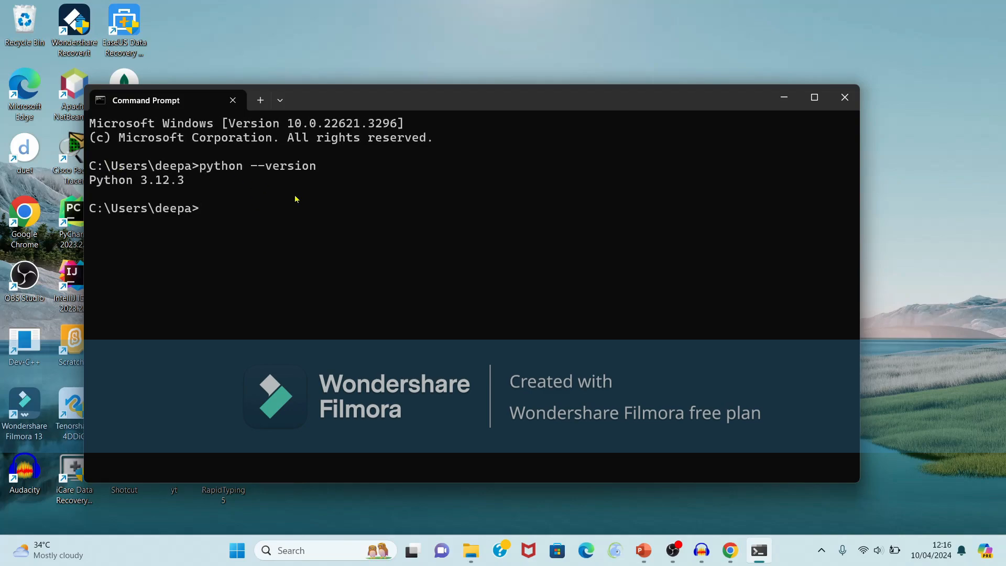
scroll(181, 192, "up", 3)
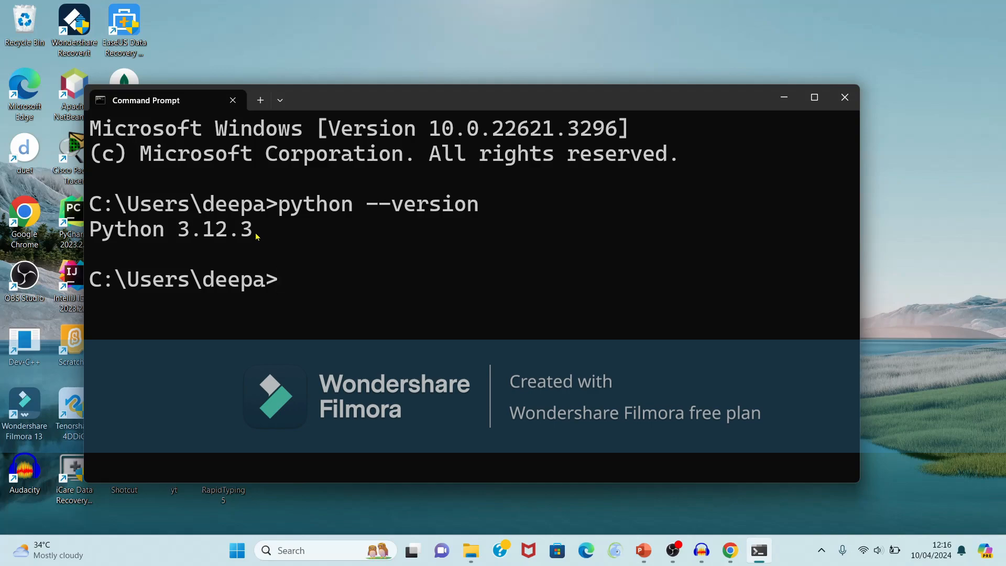
left_click(844, 97)
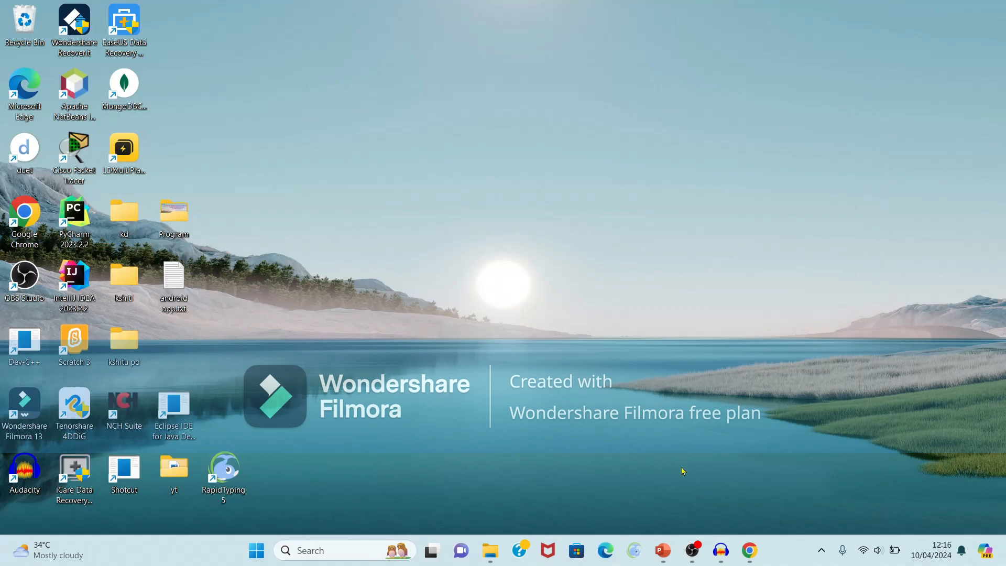
Download the Visual Studio Code installer for Windows and run VSCodeUserSetup-x64-1.88.0.exe as administrator from its folder
mouse_move(666, 548)
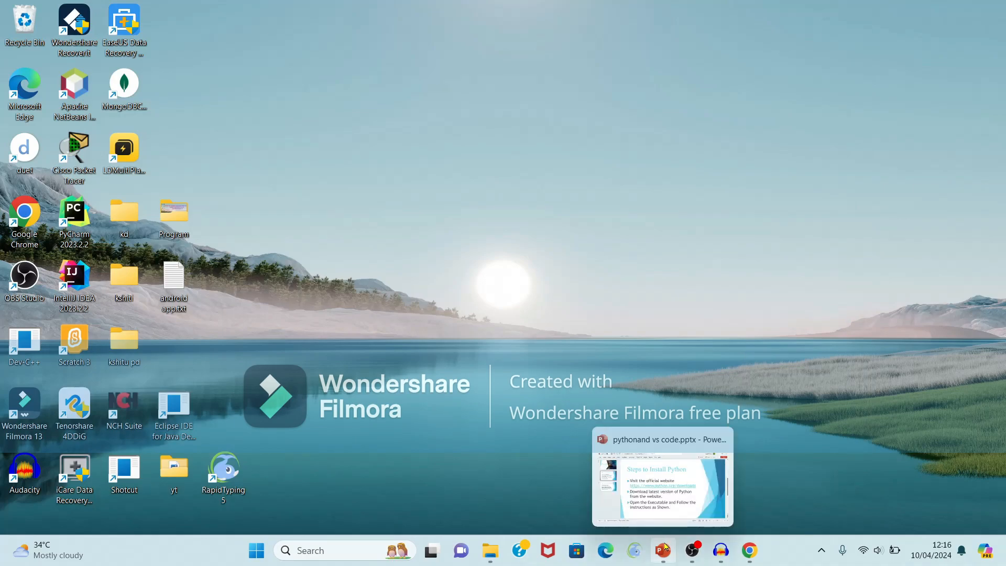
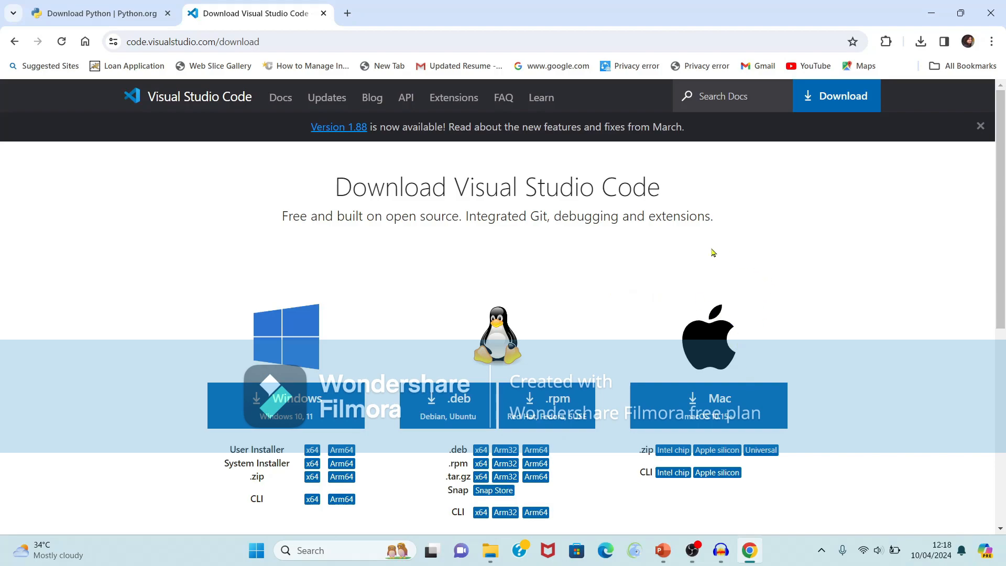
left_click(275, 411)
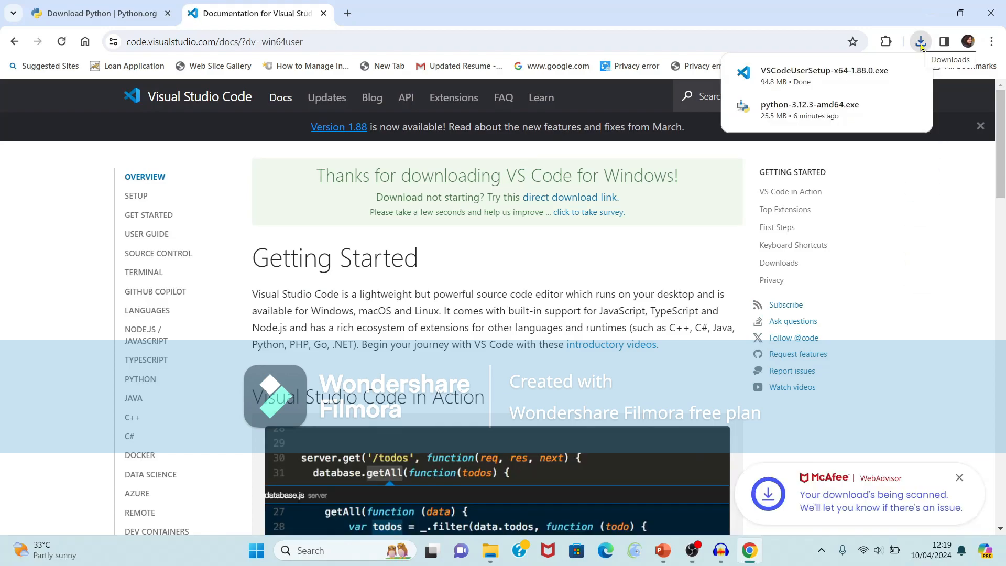
left_click(923, 44)
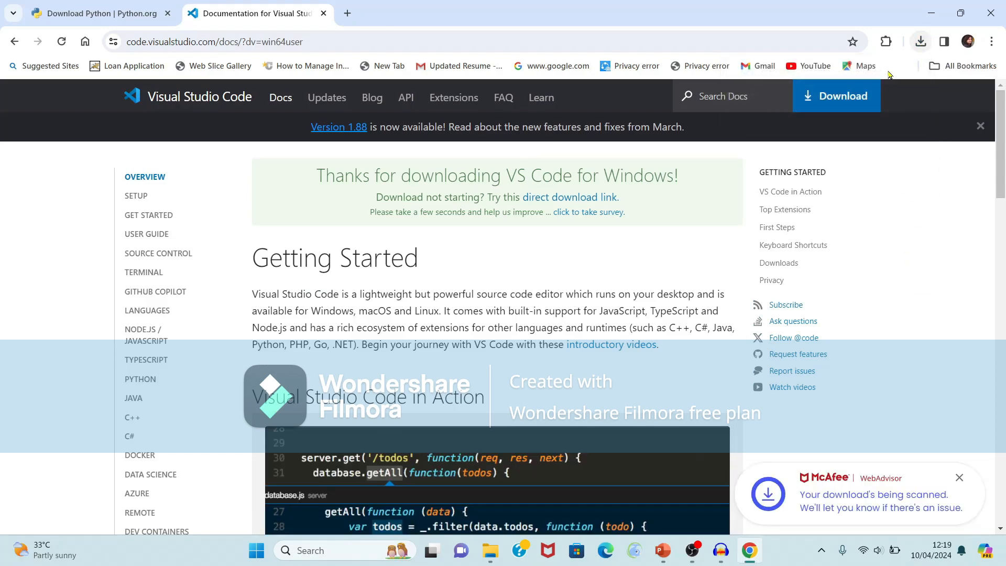
left_click(922, 42)
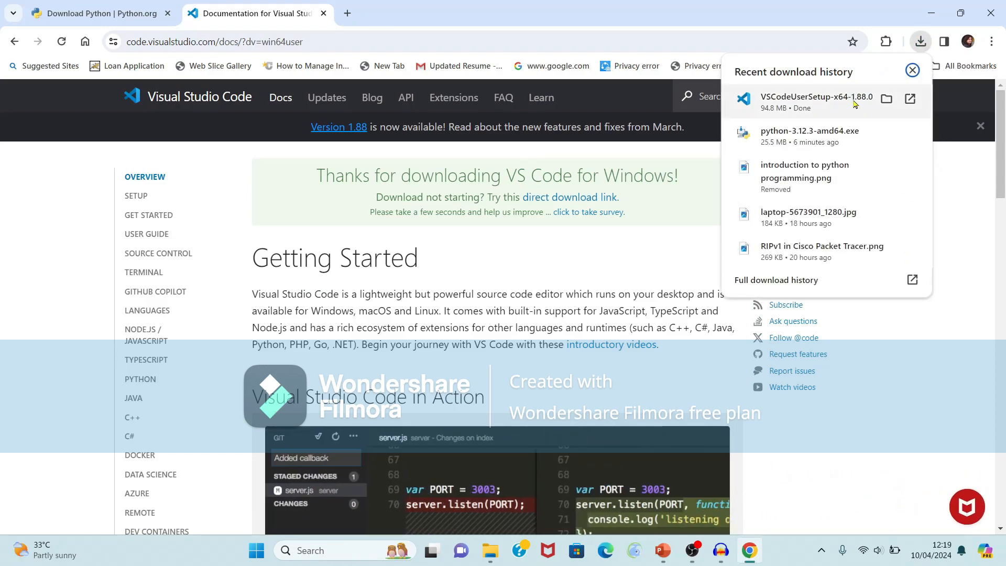
left_click(888, 99)
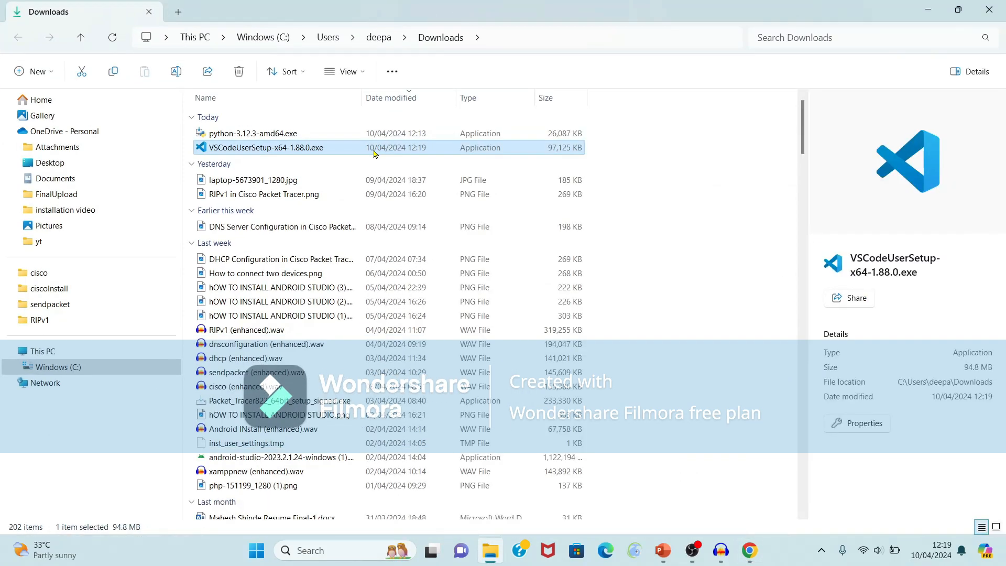
right_click(375, 152)
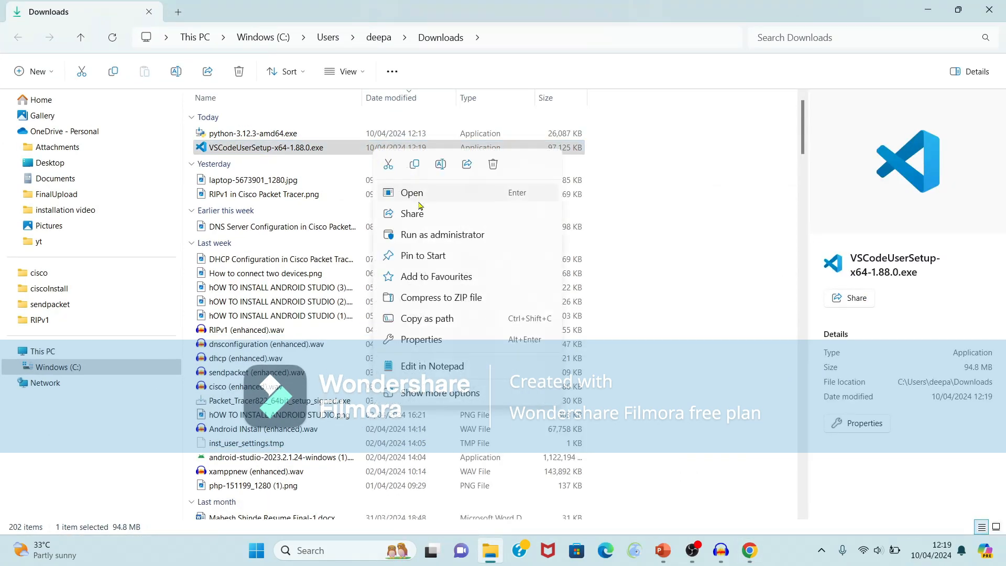
left_click(432, 234)
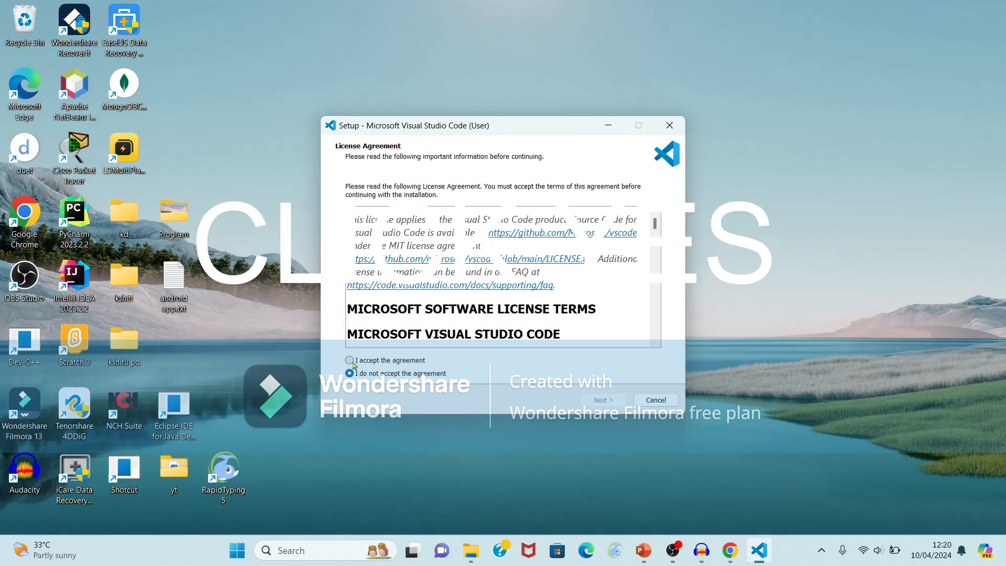
Accept the license agreement, keep the default folders, and include a desktop icon, editor registration and Add to PATH in the setup
left_click(351, 361)
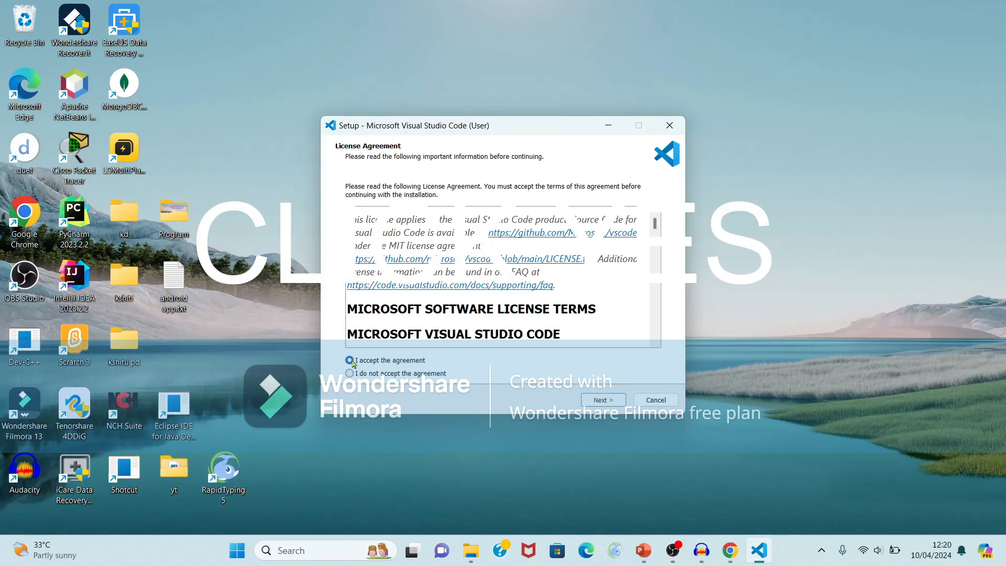
left_click(604, 401)
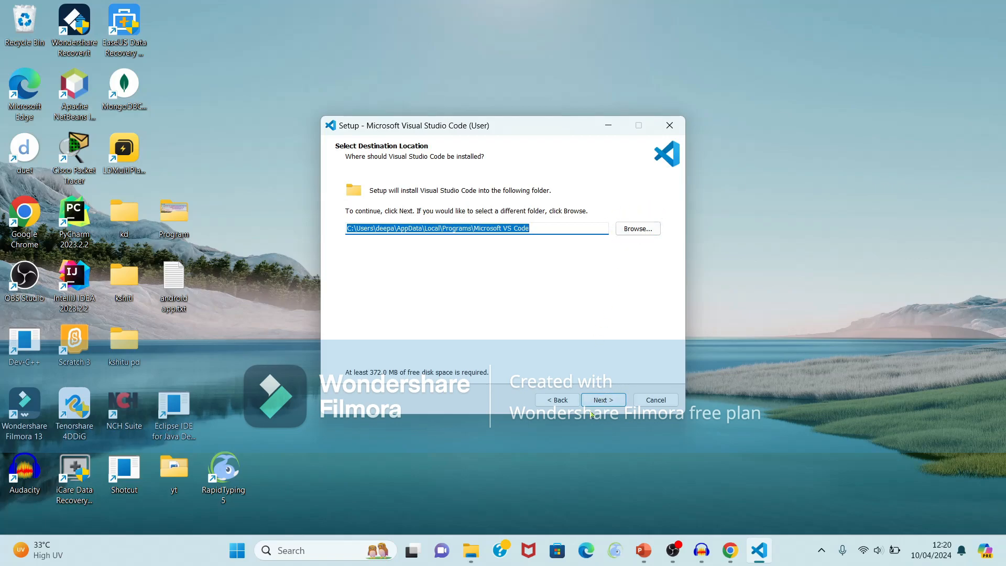
left_click(603, 400)
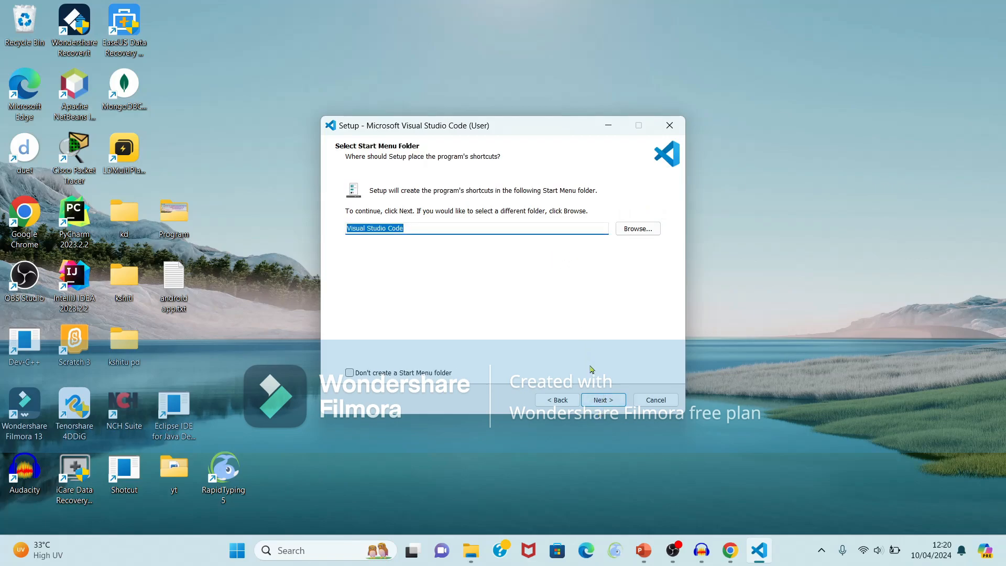
left_click(604, 400)
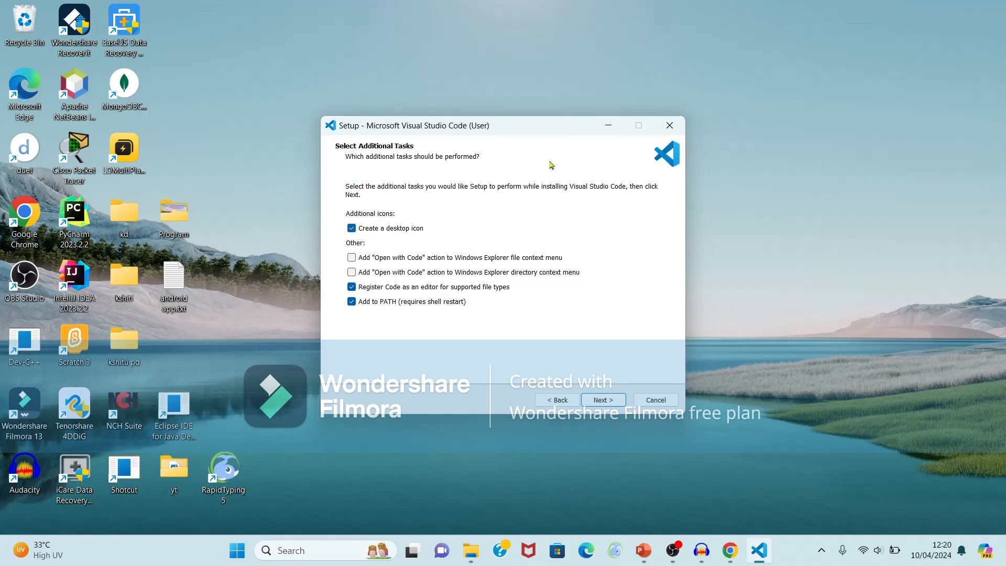
left_click(602, 402)
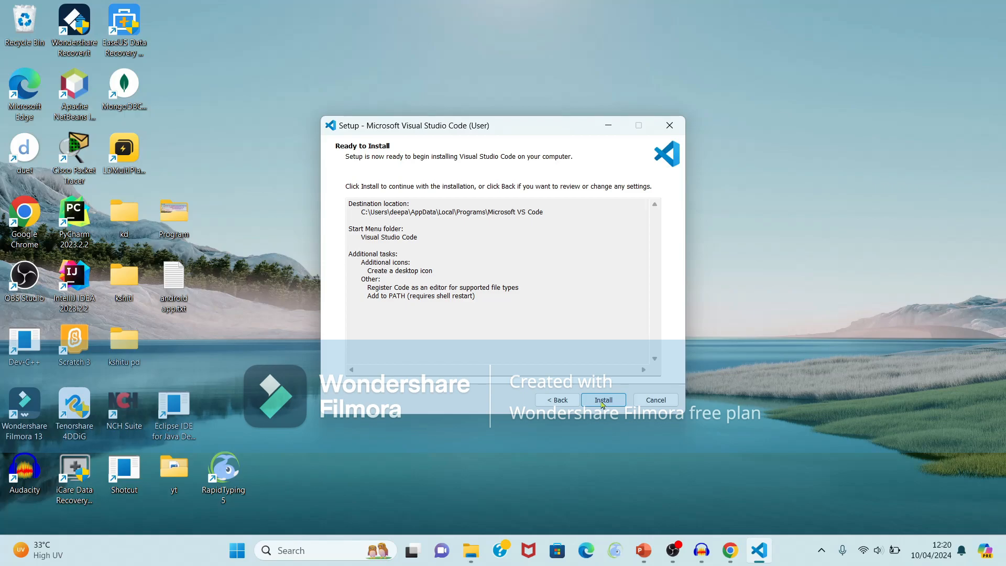
Install Visual Studio Code with the chosen settings, finish the setup with launching enabled, and maximize the editor window
left_click(603, 402)
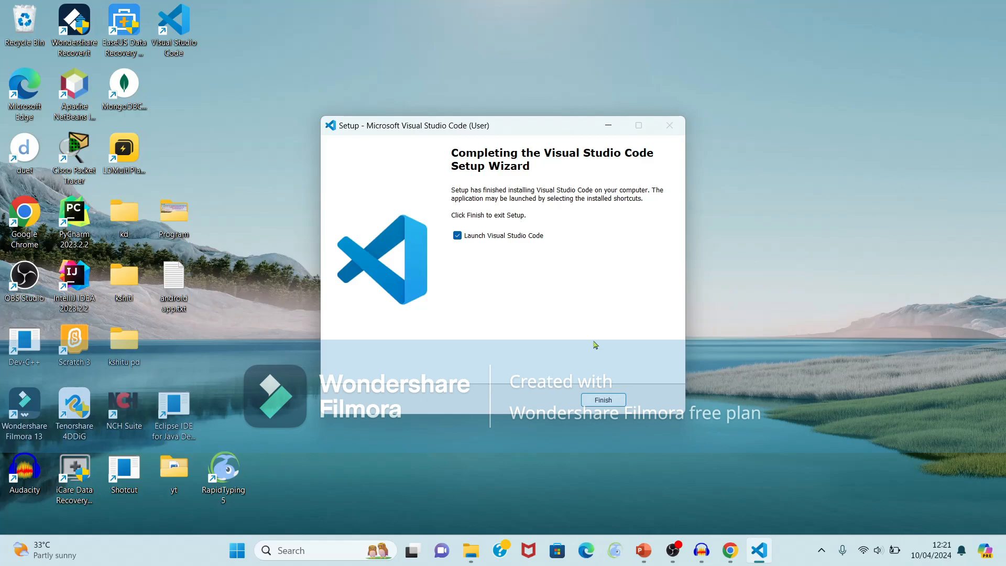
left_click(603, 399)
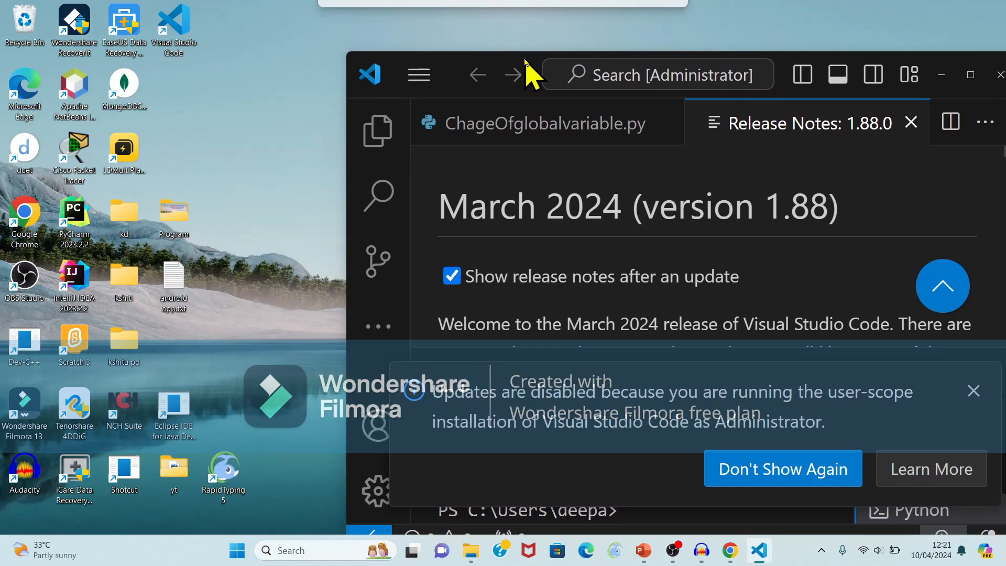
left_click_drag(525, 61, 521, 91)
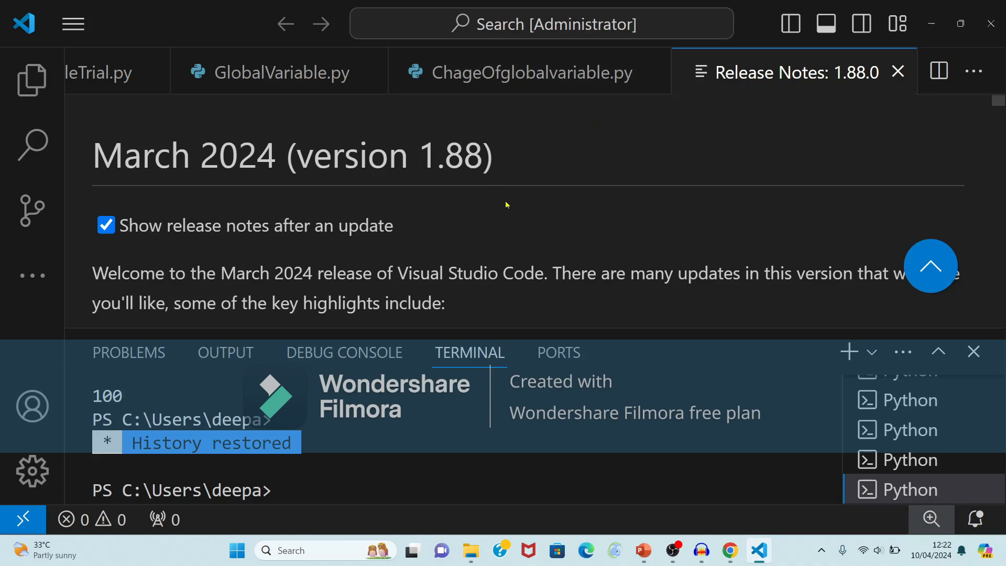
Create a new text file, set its language mode to Python, and install the recommended Python extension from Microsoft
left_click(63, 32)
mouse_move(99, 61)
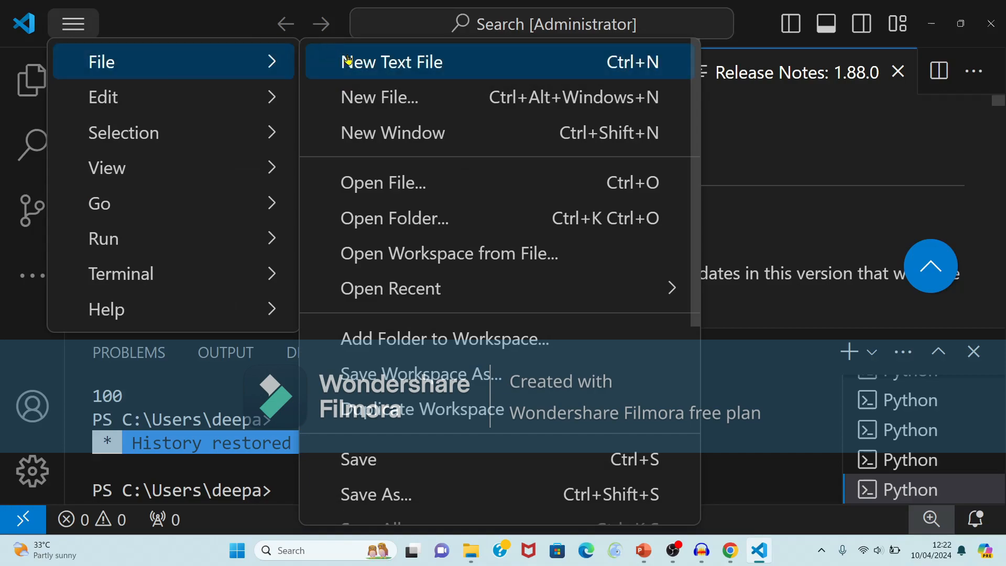
left_click(441, 63)
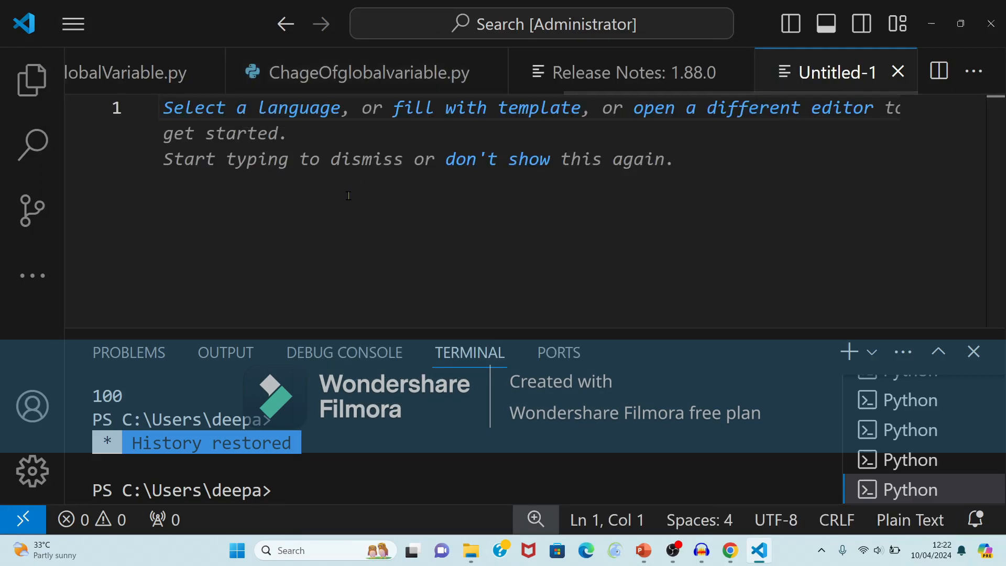
left_click(204, 108)
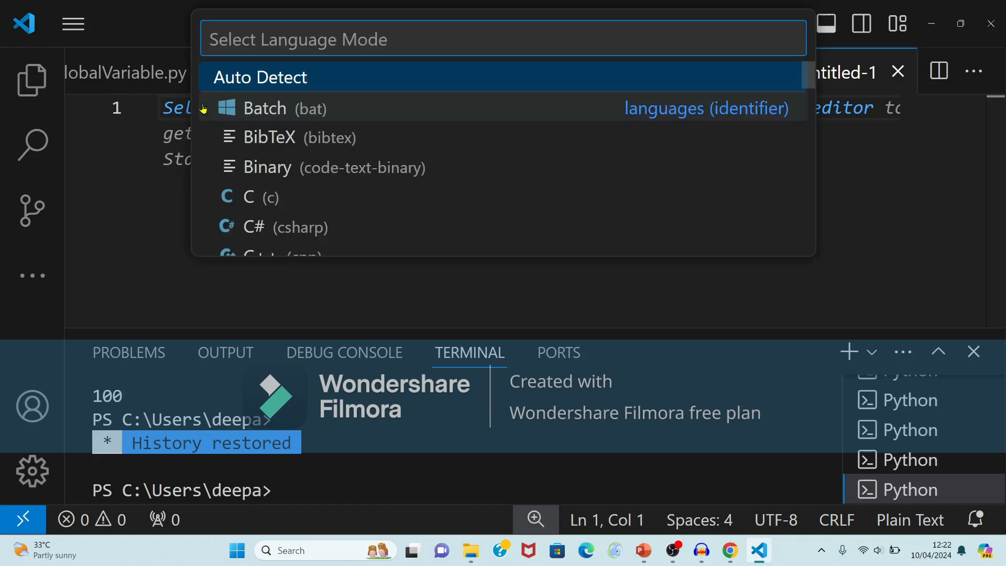
type("pyt")
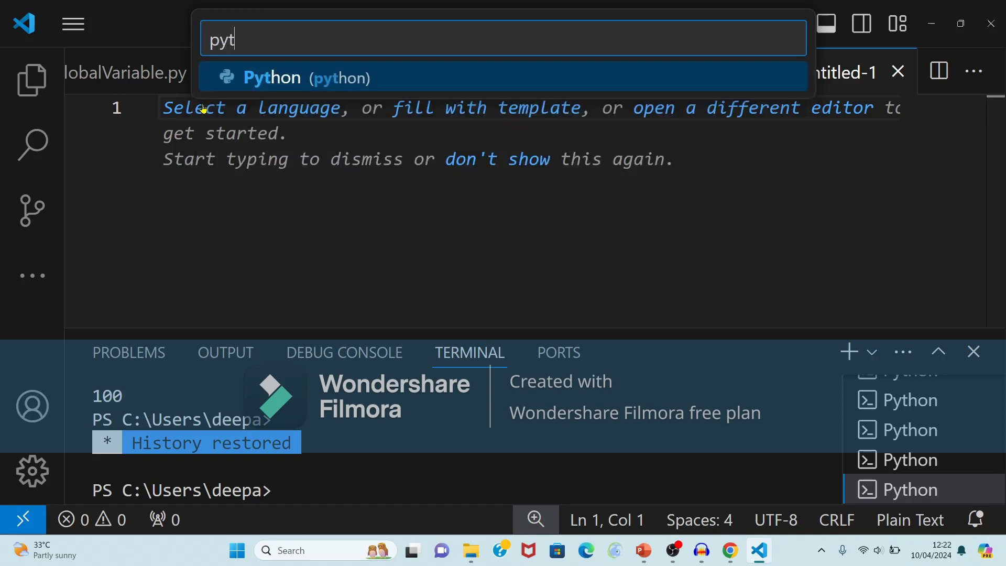
left_click(300, 77)
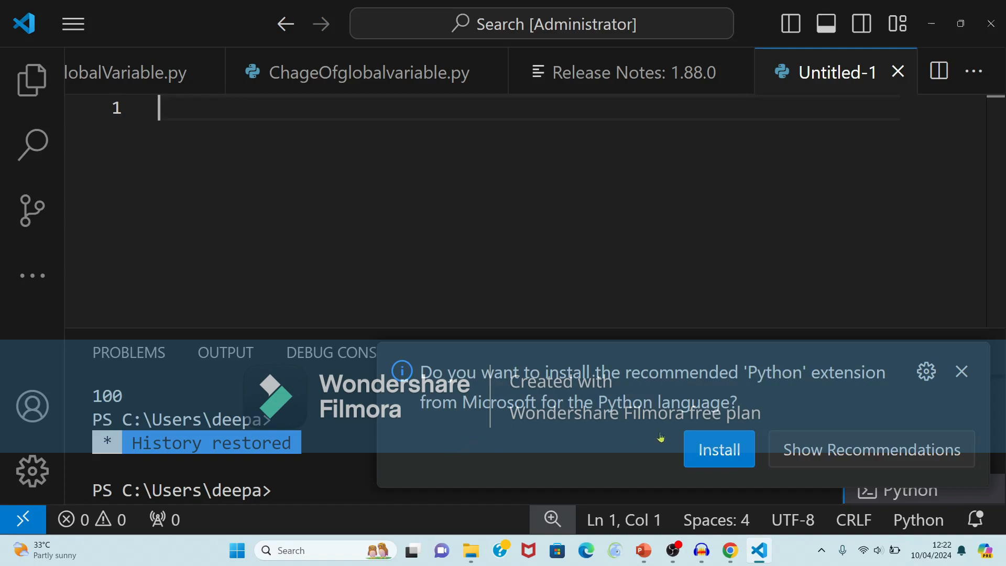
left_click(721, 454)
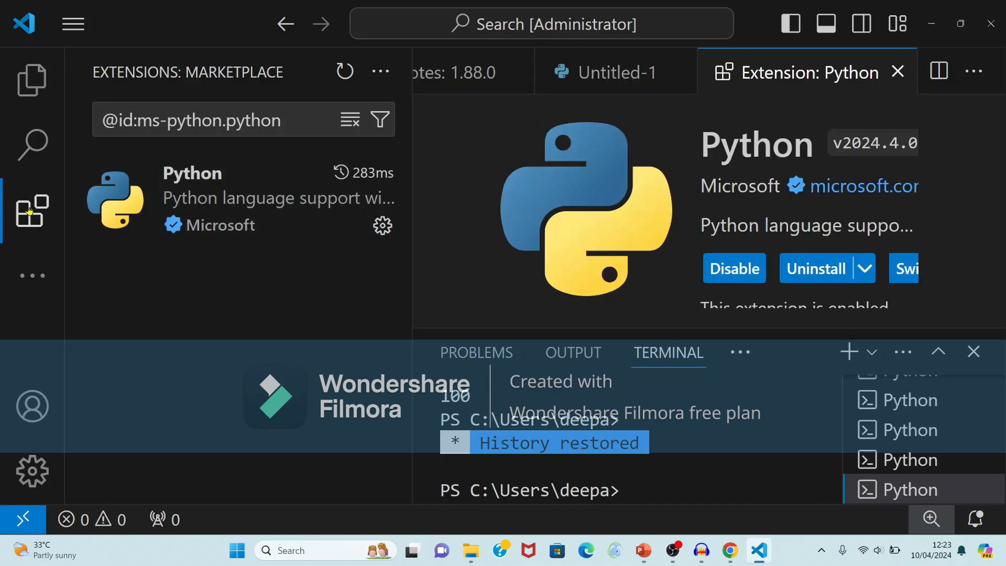
Search the extensions marketplace for "code runner" and install the Code Runner extension
left_click(350, 119)
type("c")
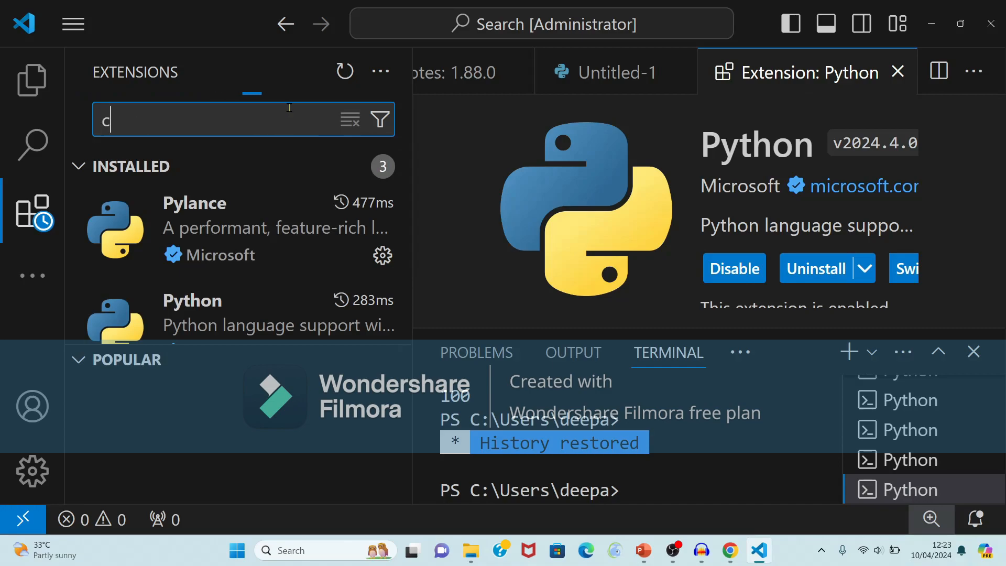
type("ode")
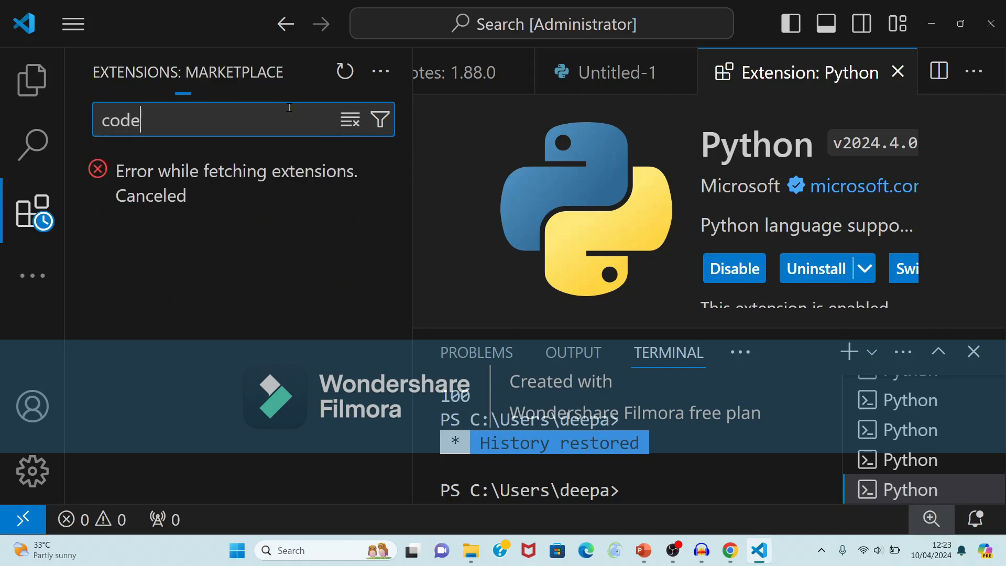
type(" runn")
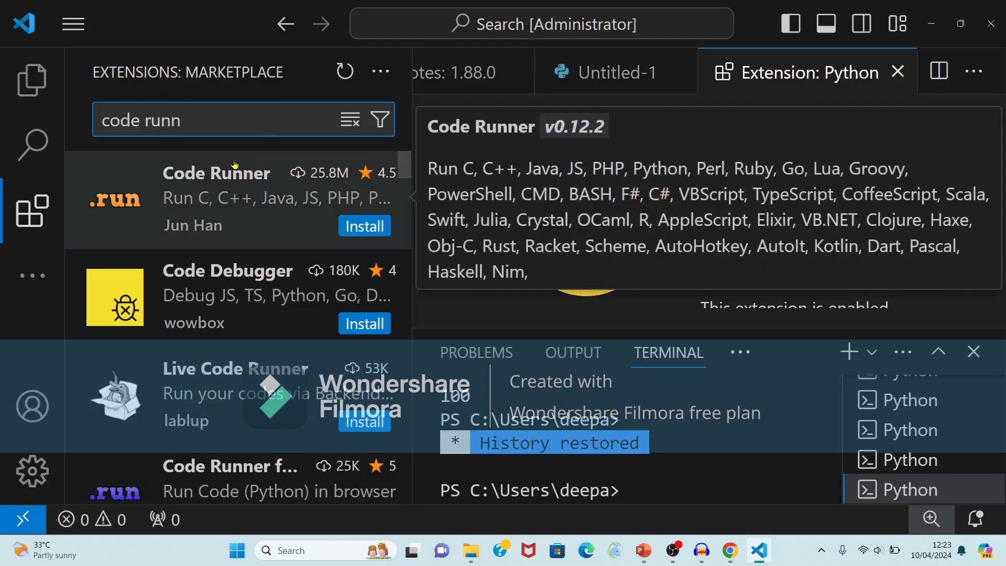
type("er")
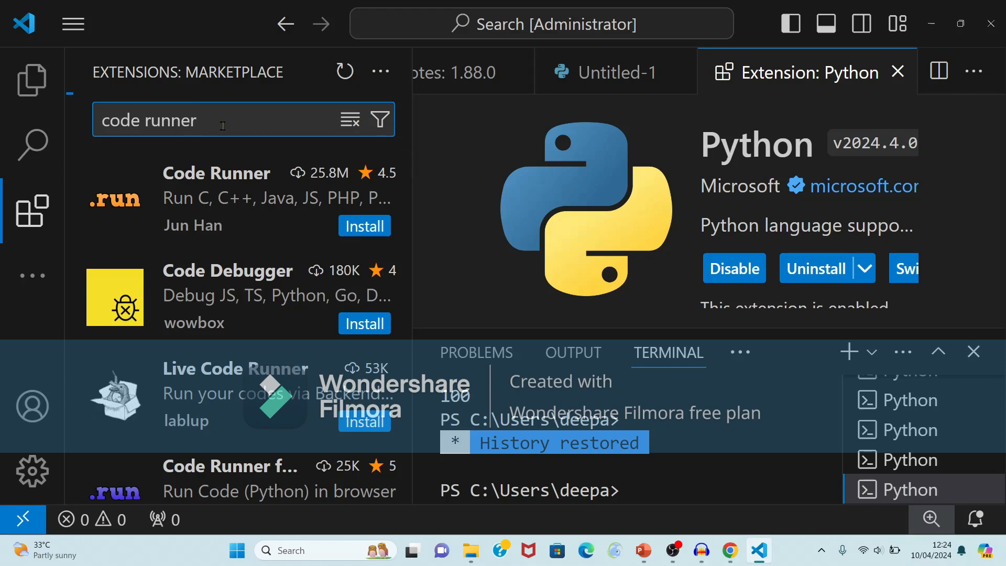
left_click(365, 227)
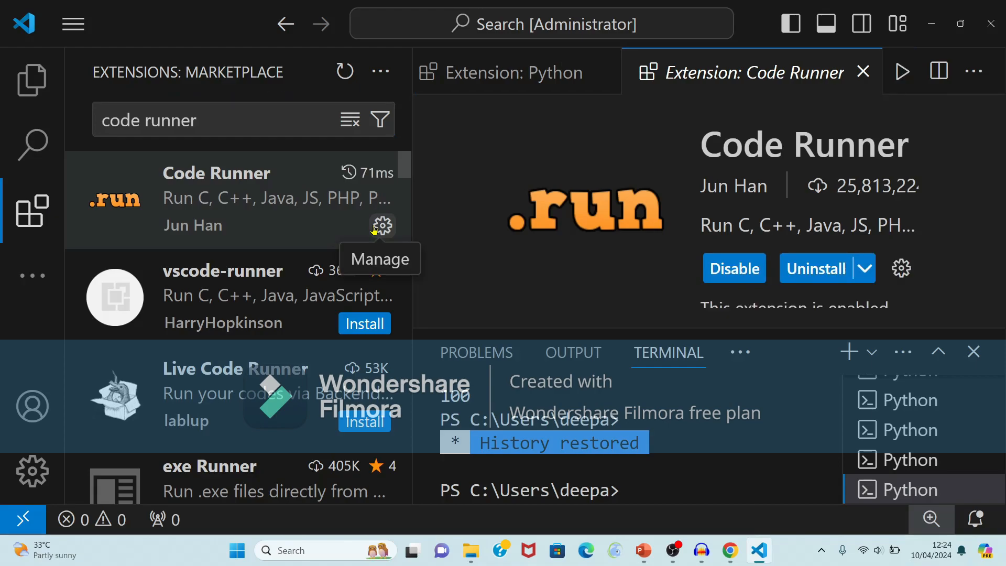
left_click(793, 427)
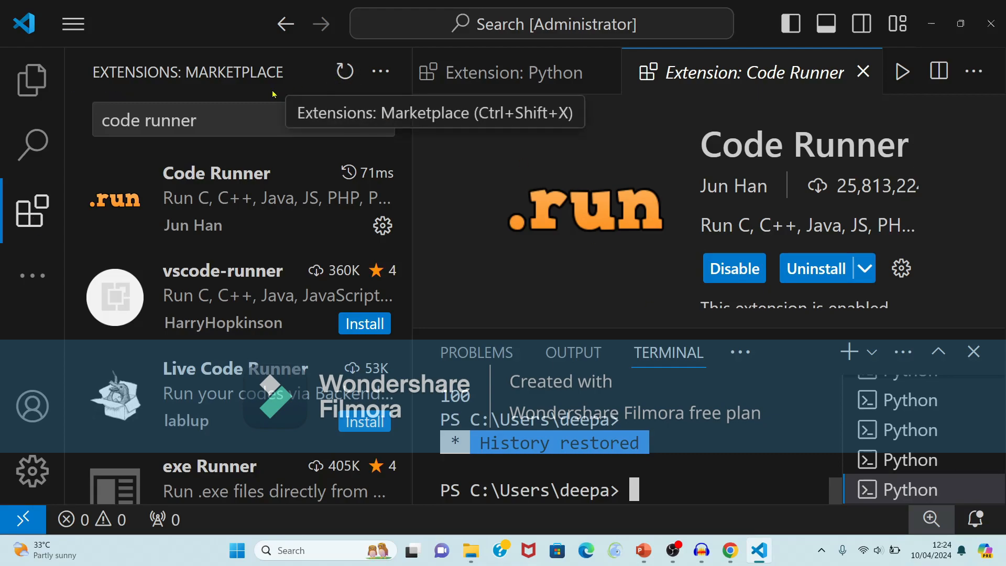
Close every open editor except Untitled-1 and collapse the Extensions sidebar
left_click(281, 26)
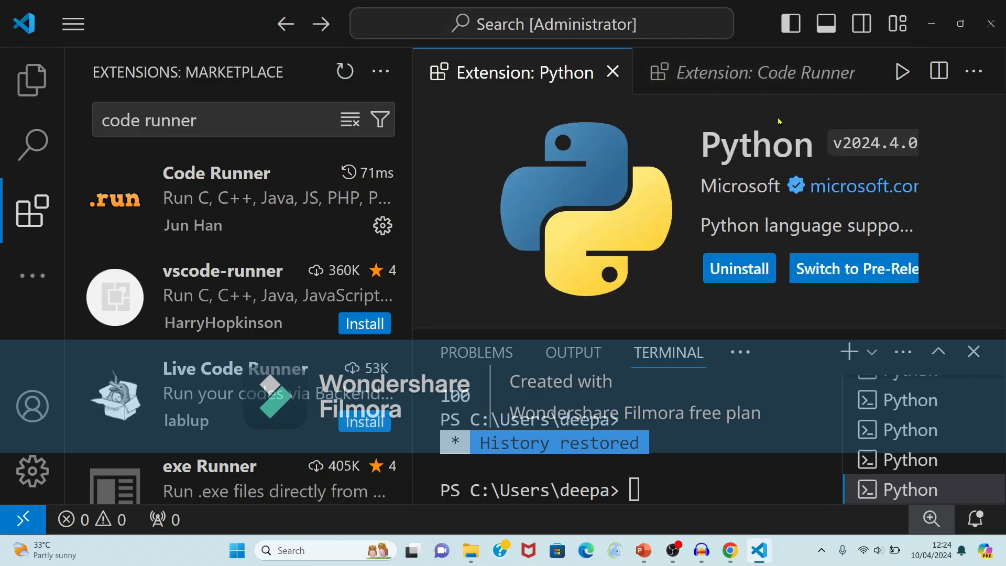
left_click(876, 72)
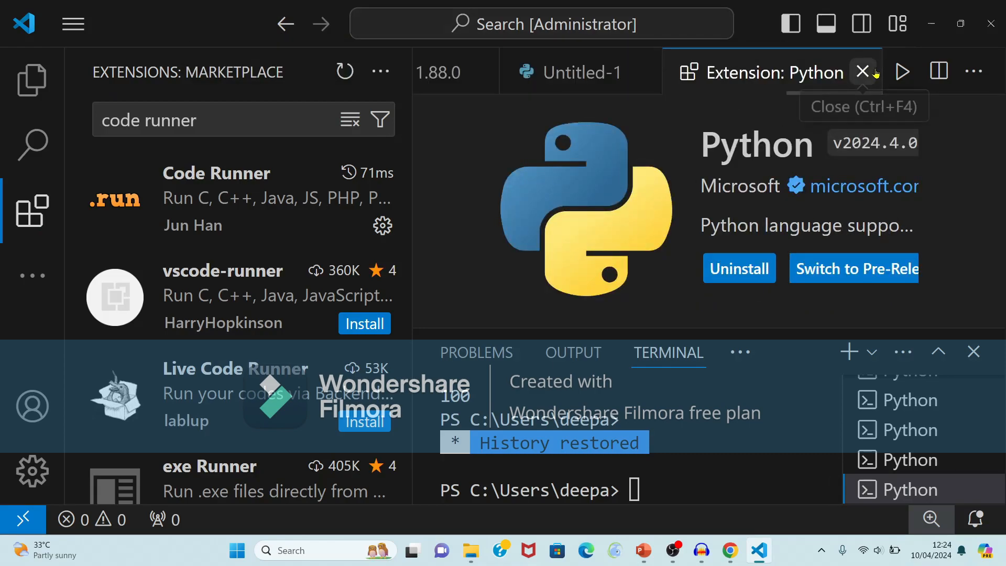
left_click(876, 73)
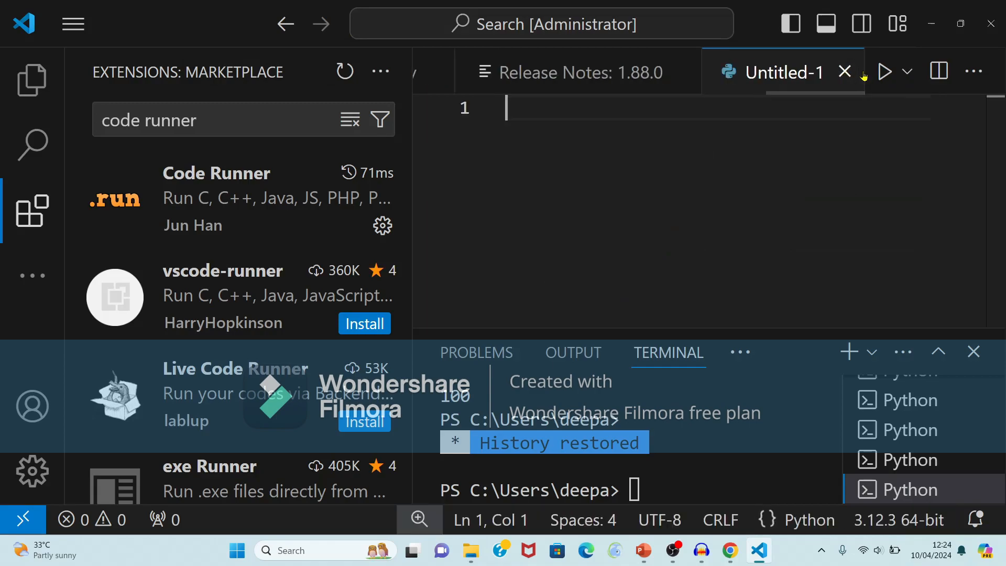
left_click(682, 72)
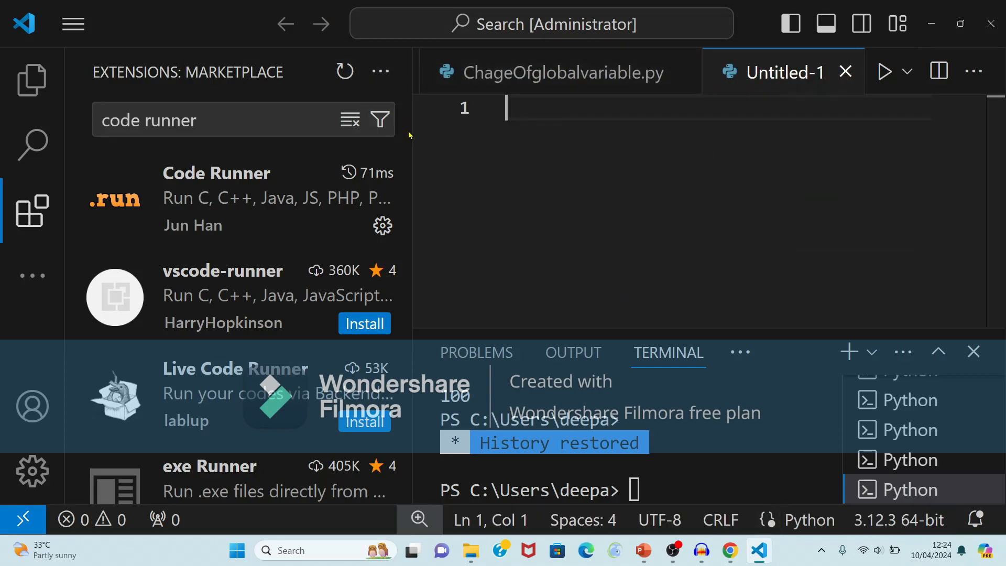
left_click_drag(409, 146, 219, 171)
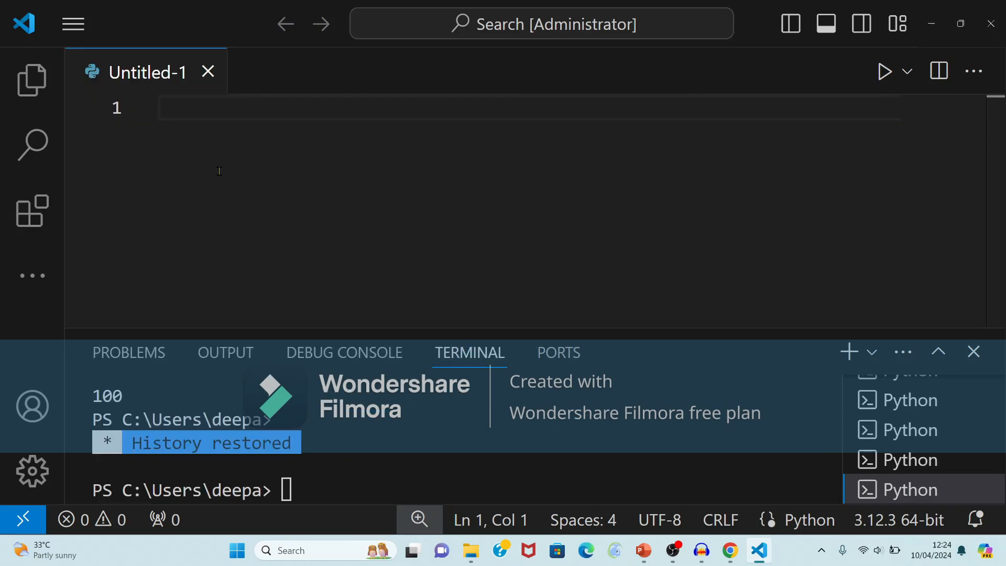
Write the first two lines of the Python file, num1=100 and num2=200
type("N")
key("BackSpace")
type("num1")
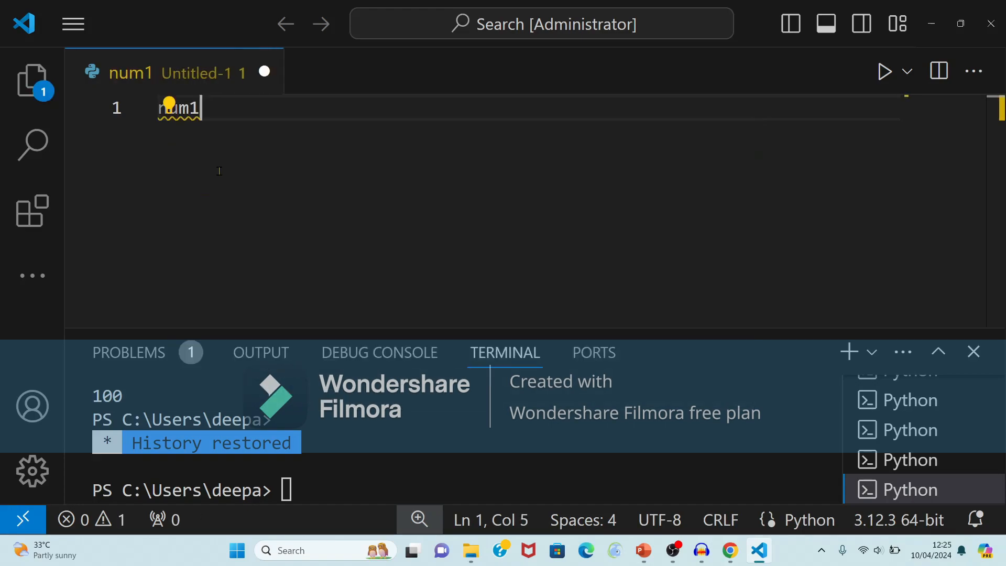
type("=")
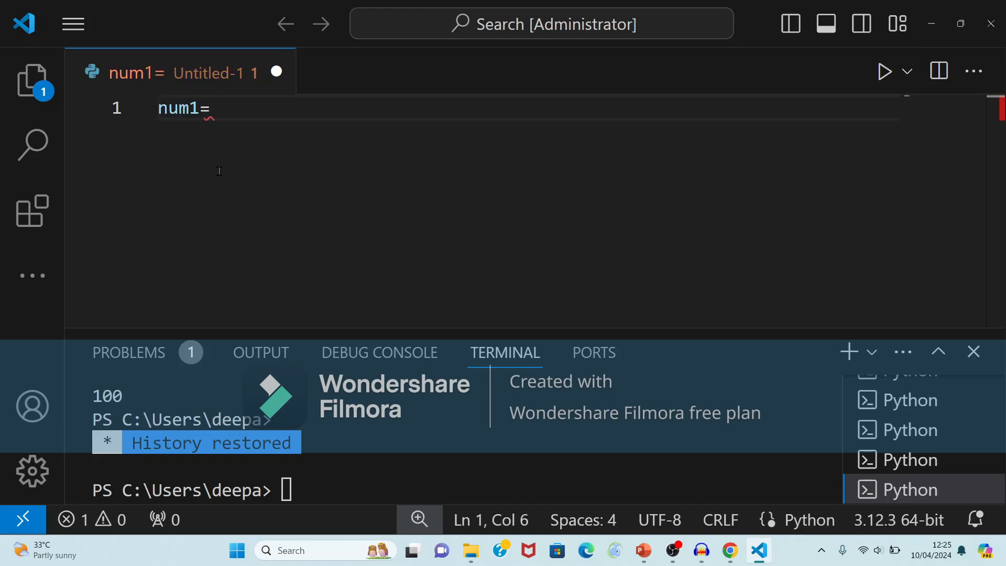
type("100")
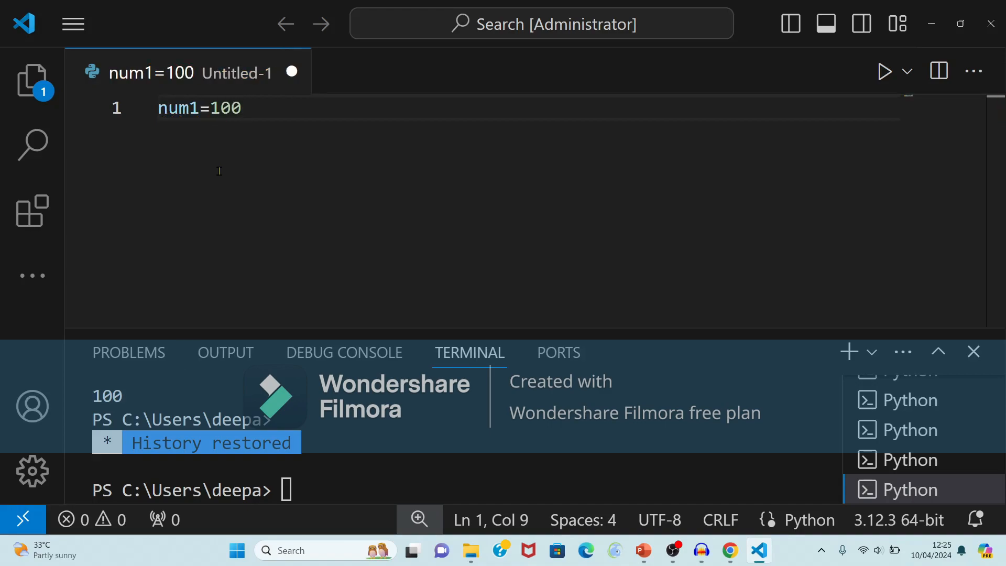
key("Return")
type("num2=")
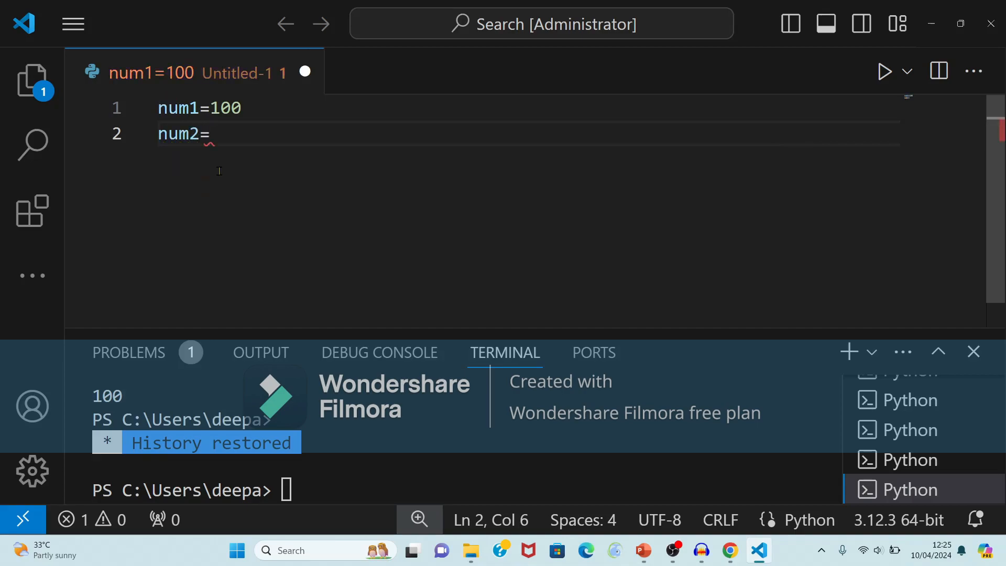
type("200")
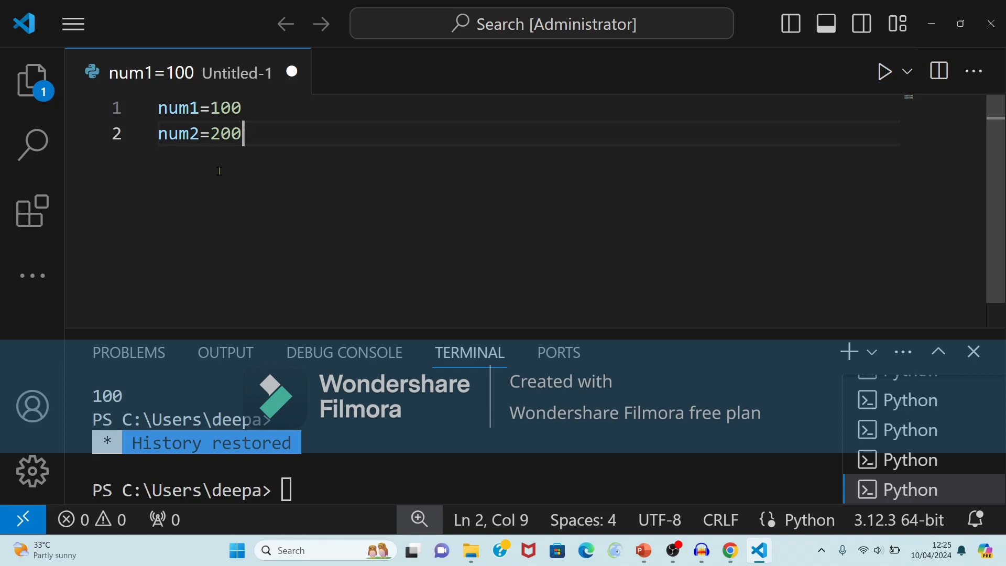
Add a third line, sum=num1+num2, that stores the total of both variables
key("Return")
type("sun")
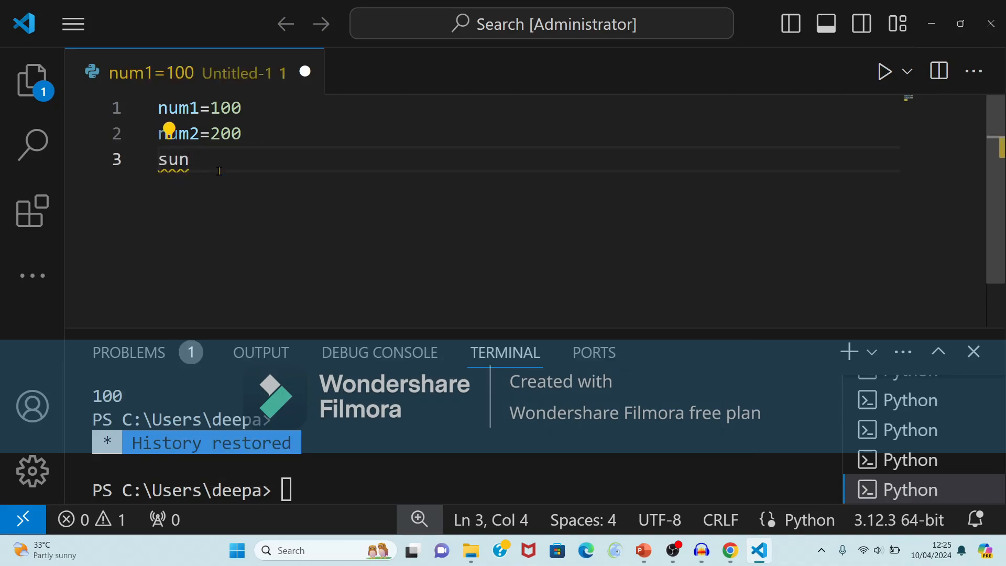
key("BackSpace")
type("m")
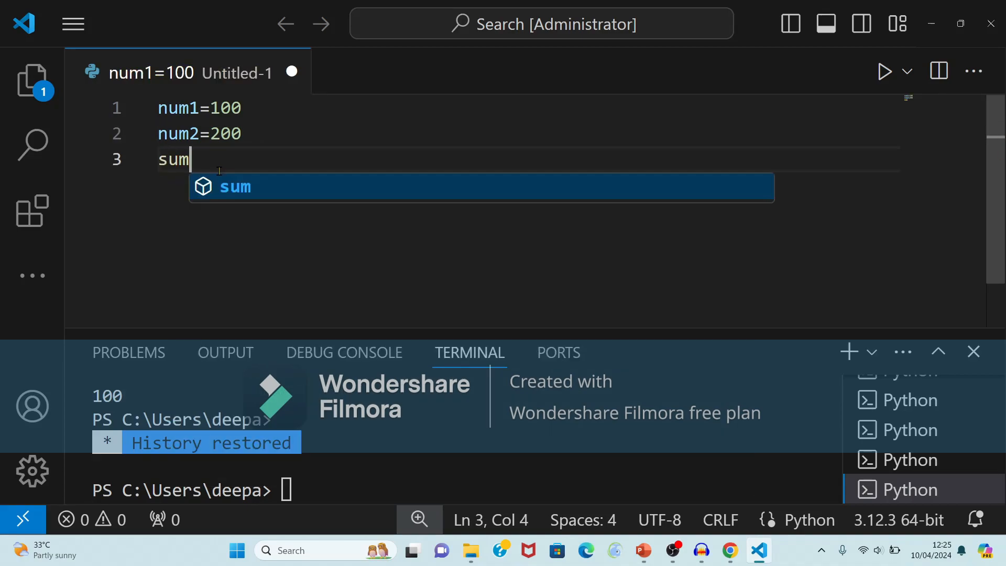
type("=n")
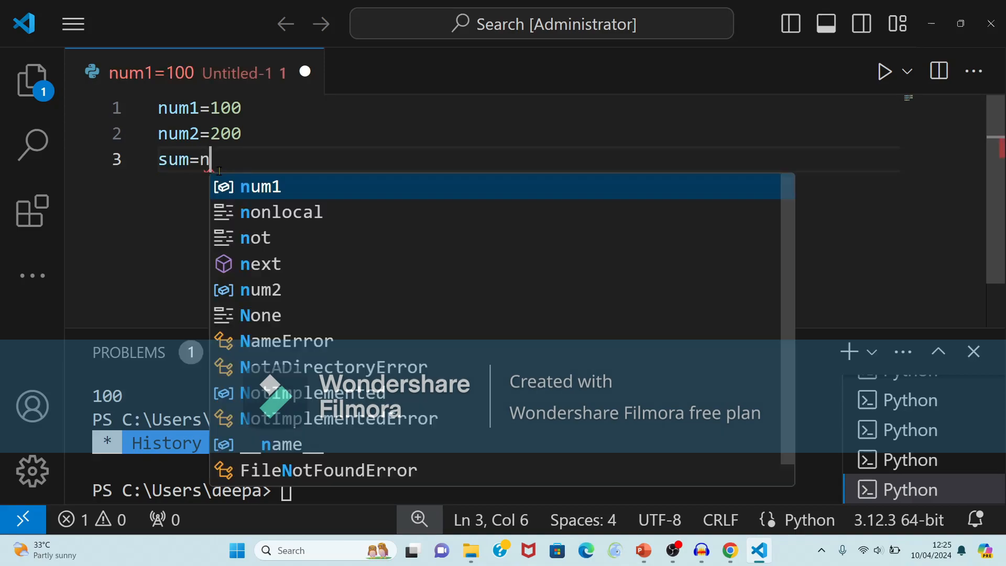
type("um1")
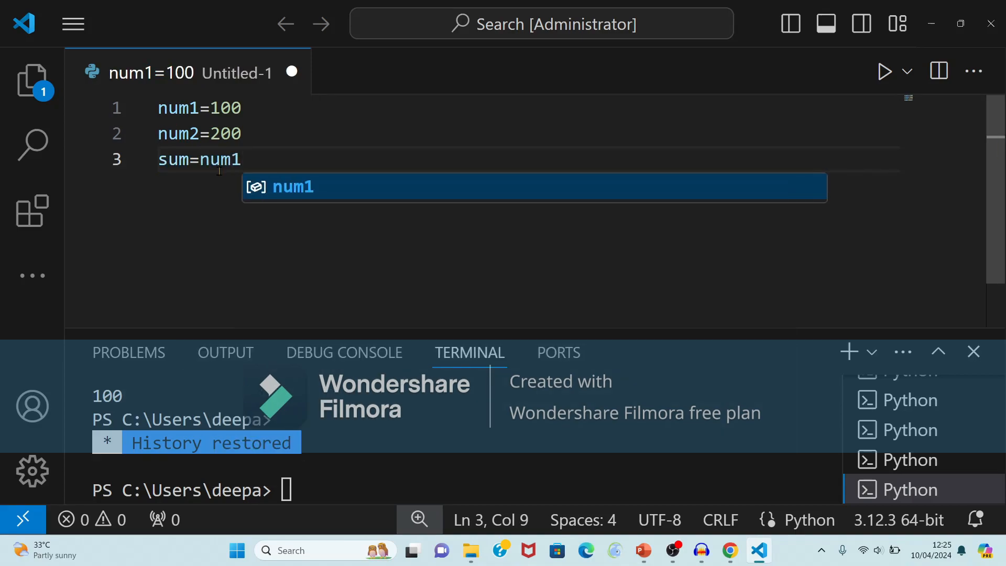
type("+num2")
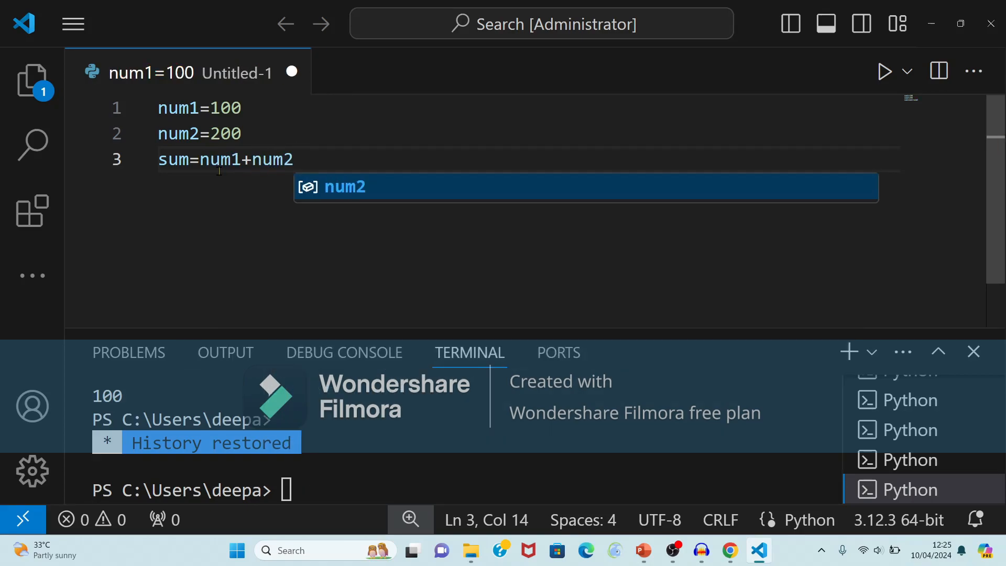
key("Escape")
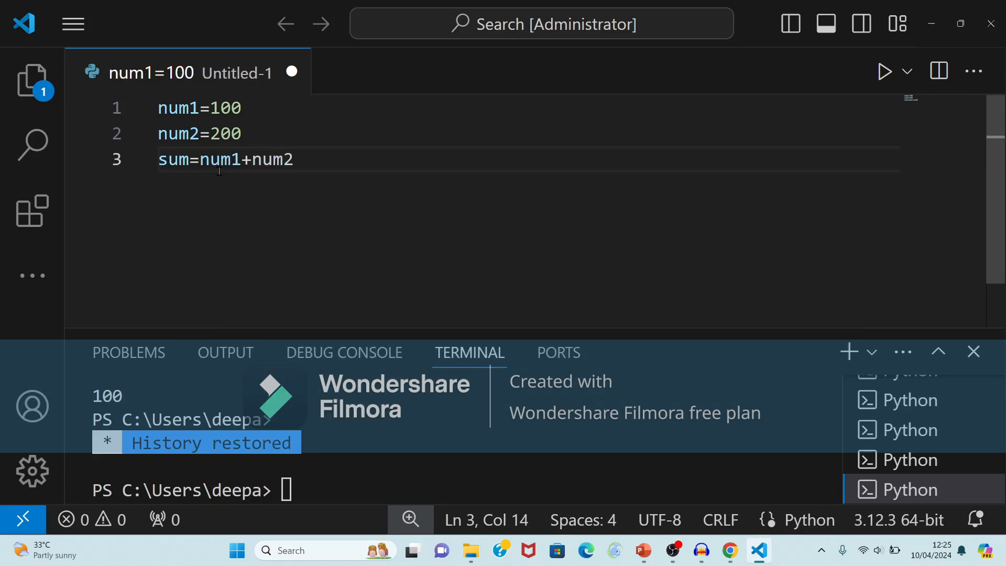
Add a fourth line, print(sum), to output the result
key("Return")
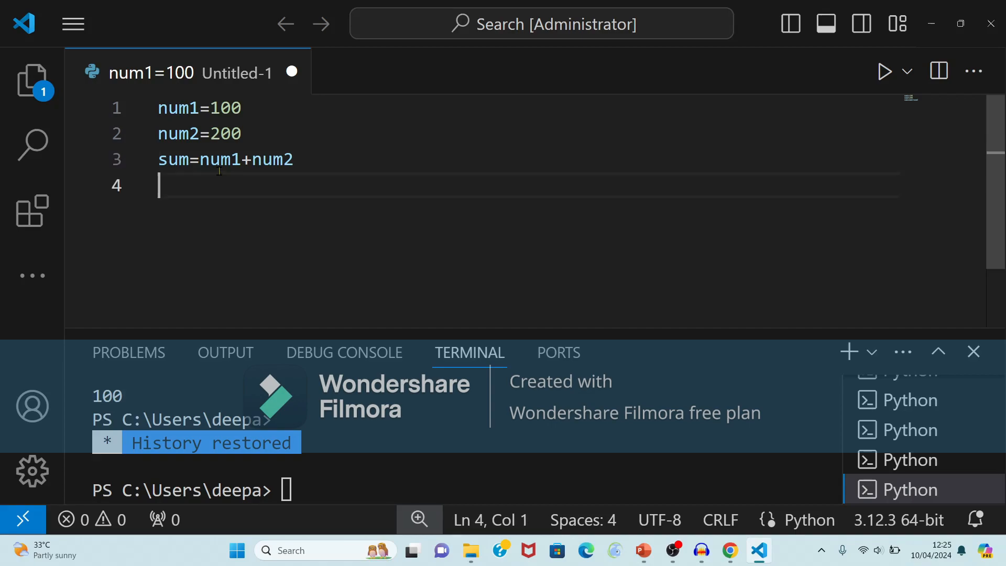
type("prin")
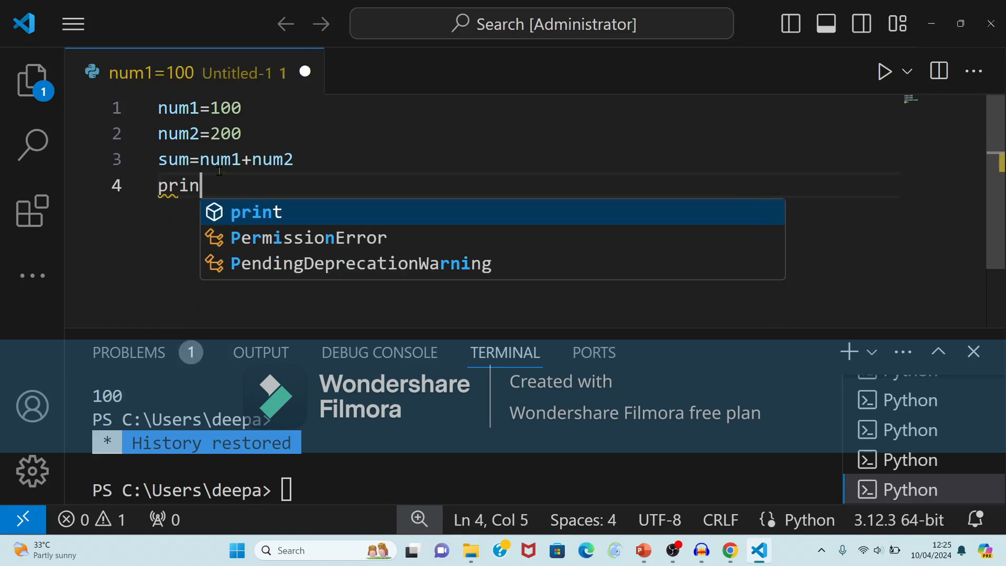
type("t()")
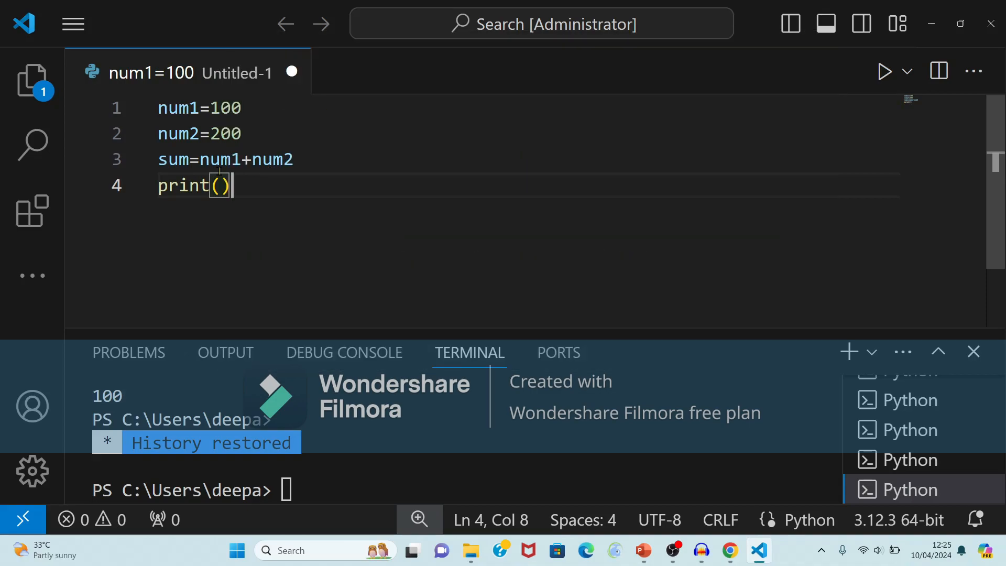
key("Left")
type("sum")
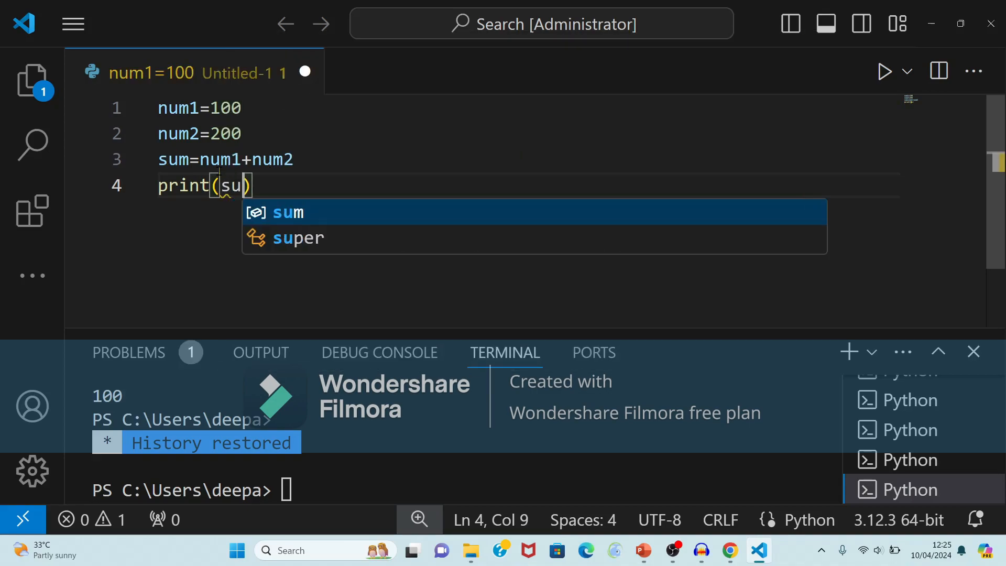
left_click(283, 182)
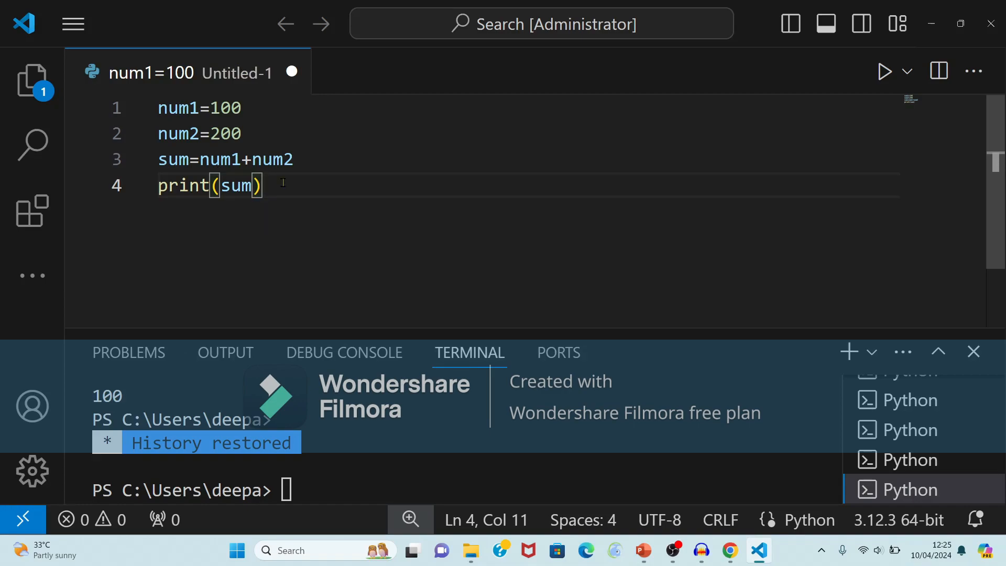
Save the file as sum.py in the PythonIntro folder and run it as a Python file
key("ctrl+s")
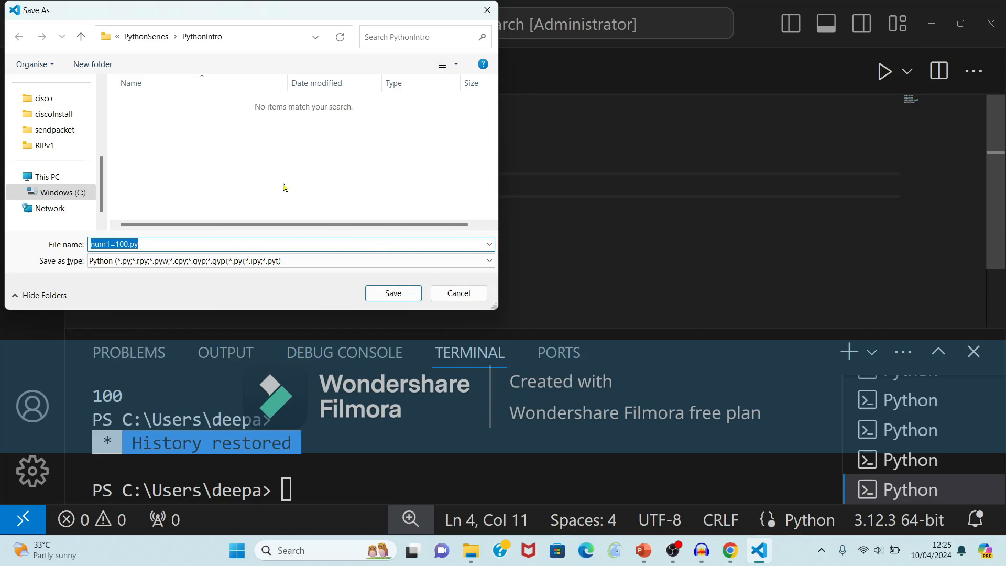
key("BackSpace")
type("sum.py")
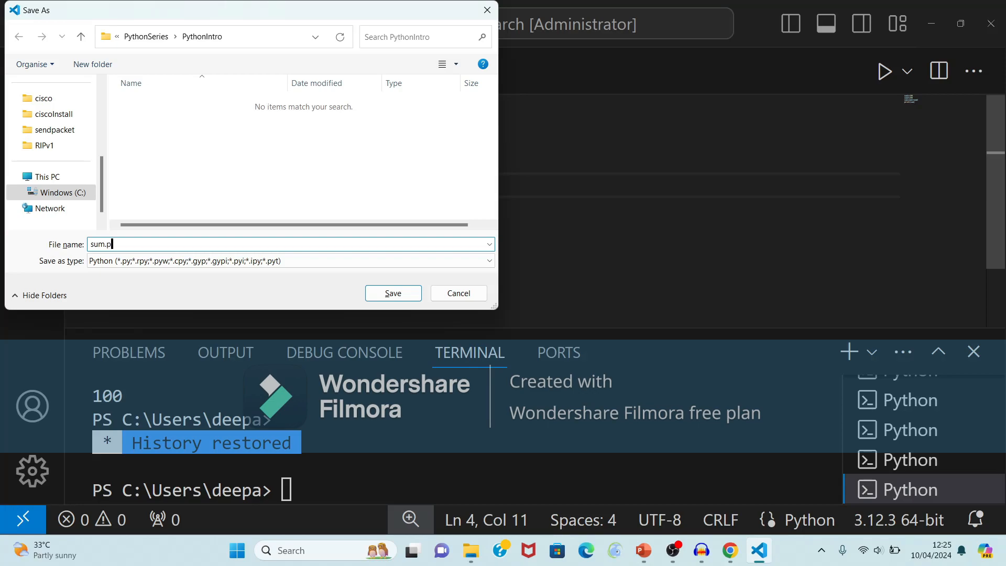
left_click(409, 292)
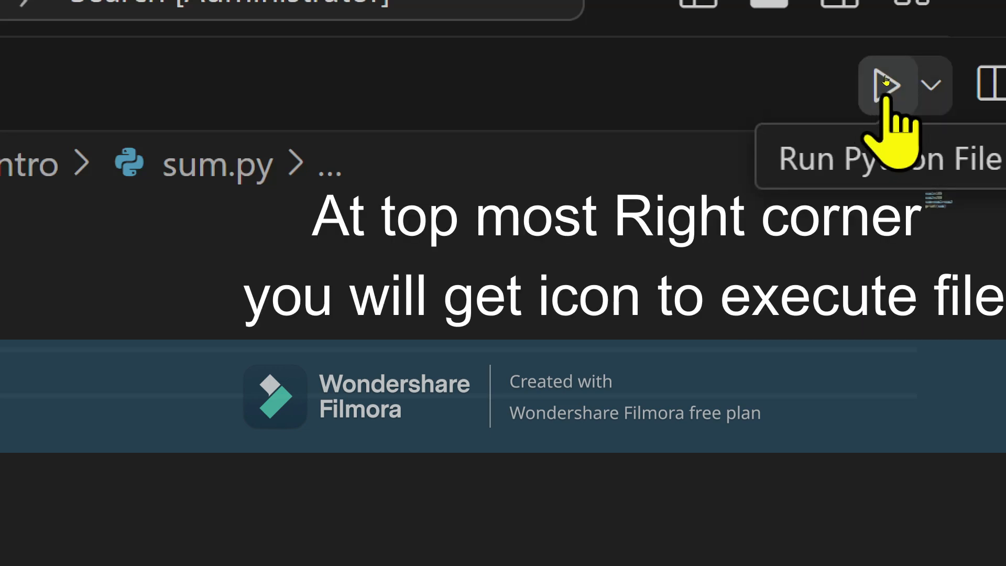
left_click(886, 80)
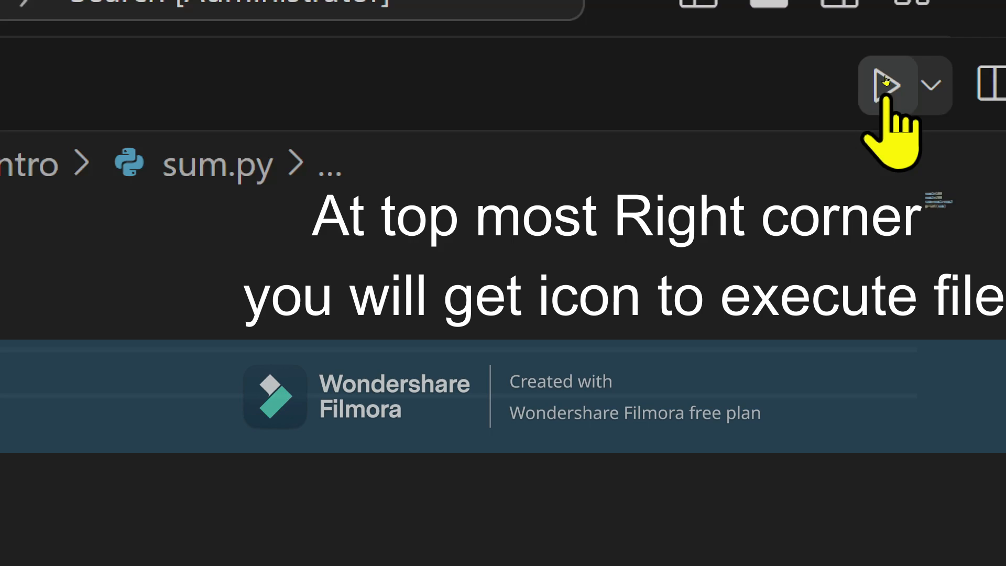